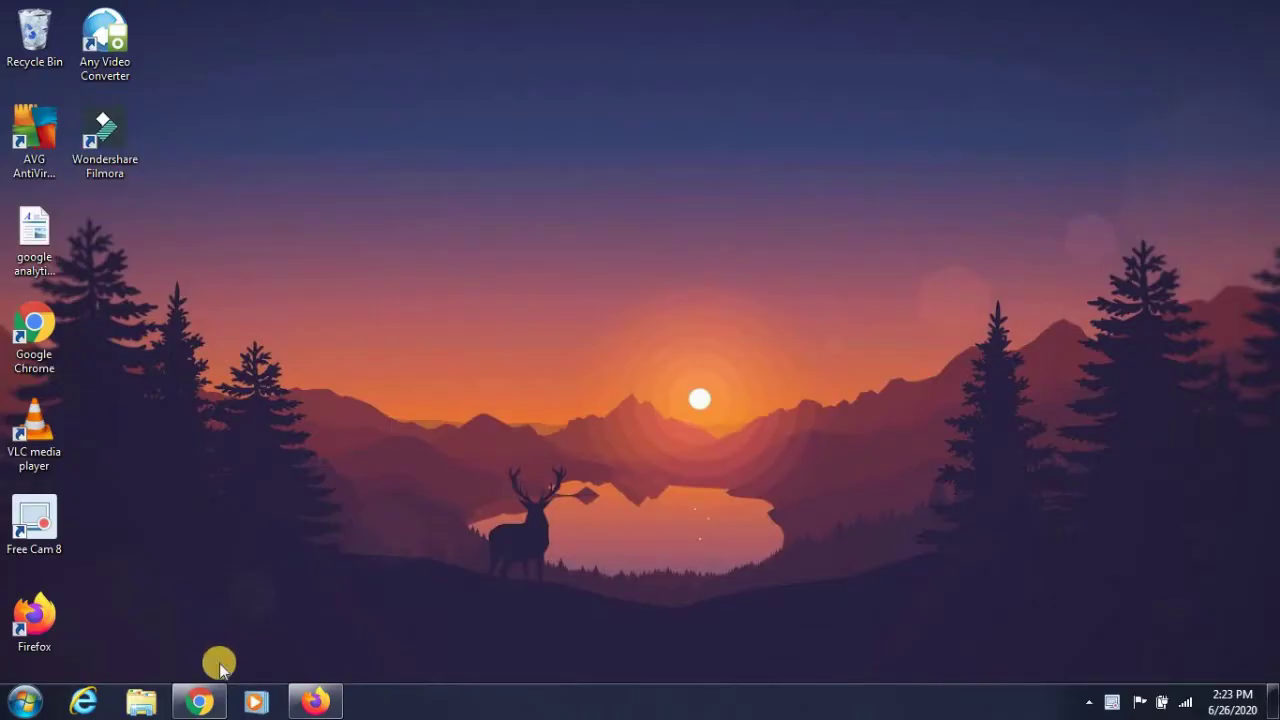
# Bring the web-innovative.com homepage up in Chrome and scroll down to My Skillset.
pyautogui.click(205, 700)
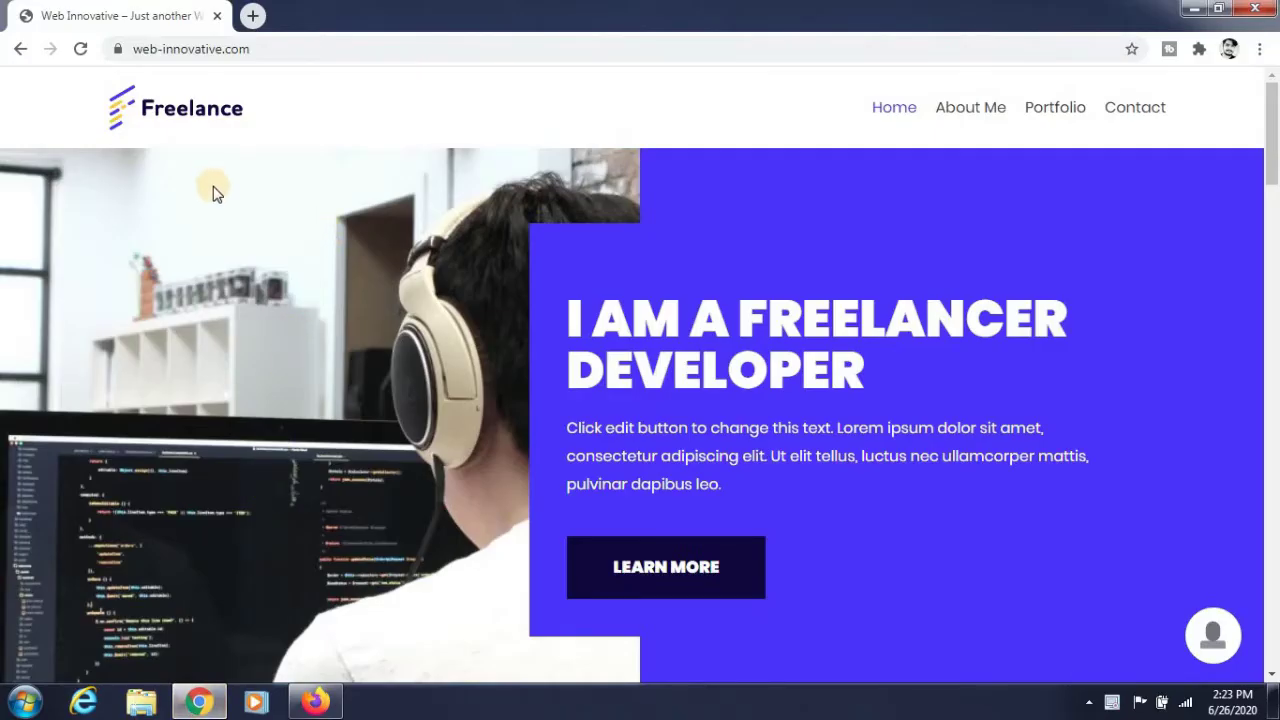
pyautogui.scroll(-10, 213, 193)
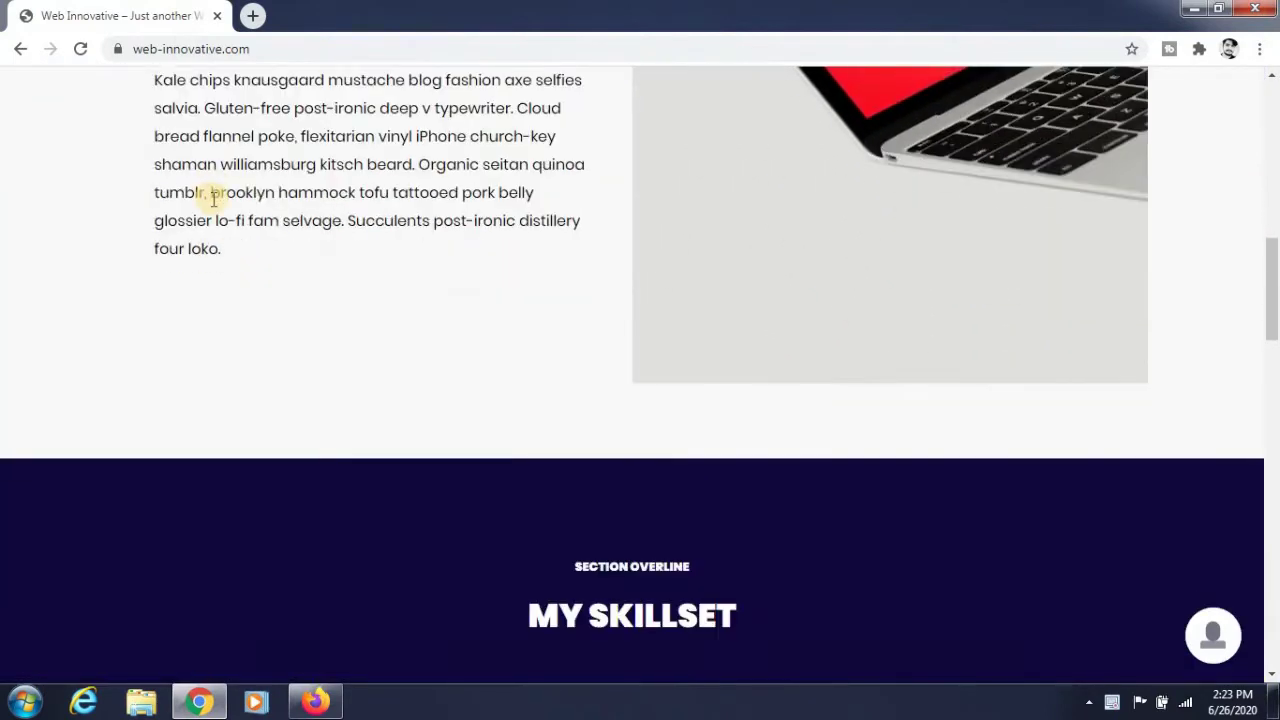
pyautogui.scroll(-1, 210, 200)
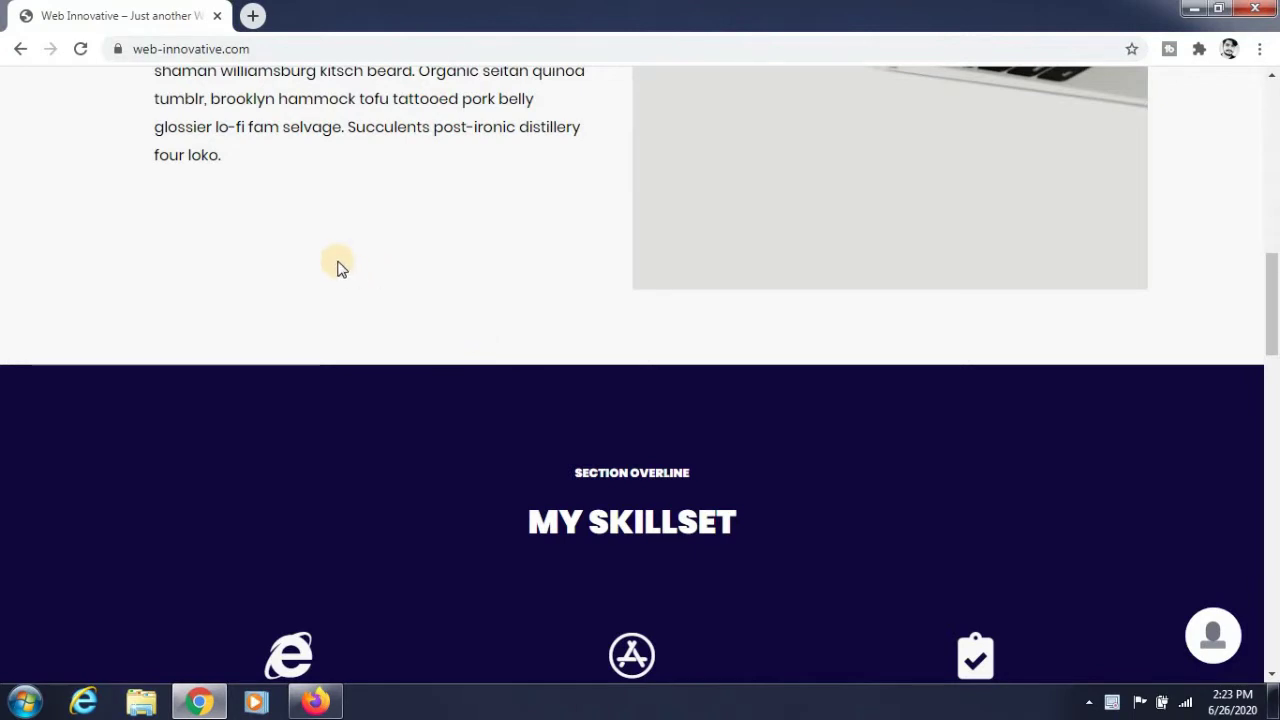
# Go to YouTube in the other browser window.
pyautogui.click(318, 700)
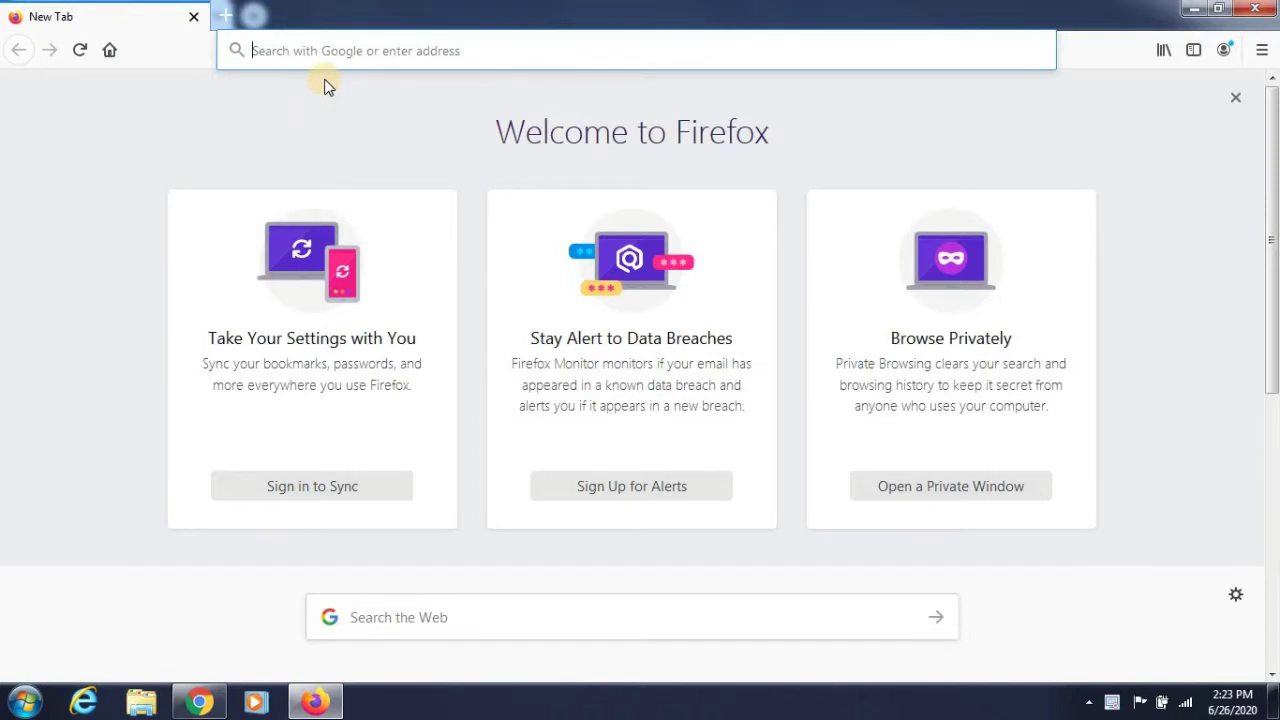
pyautogui.write('youtube')
pyautogui.press('Return')
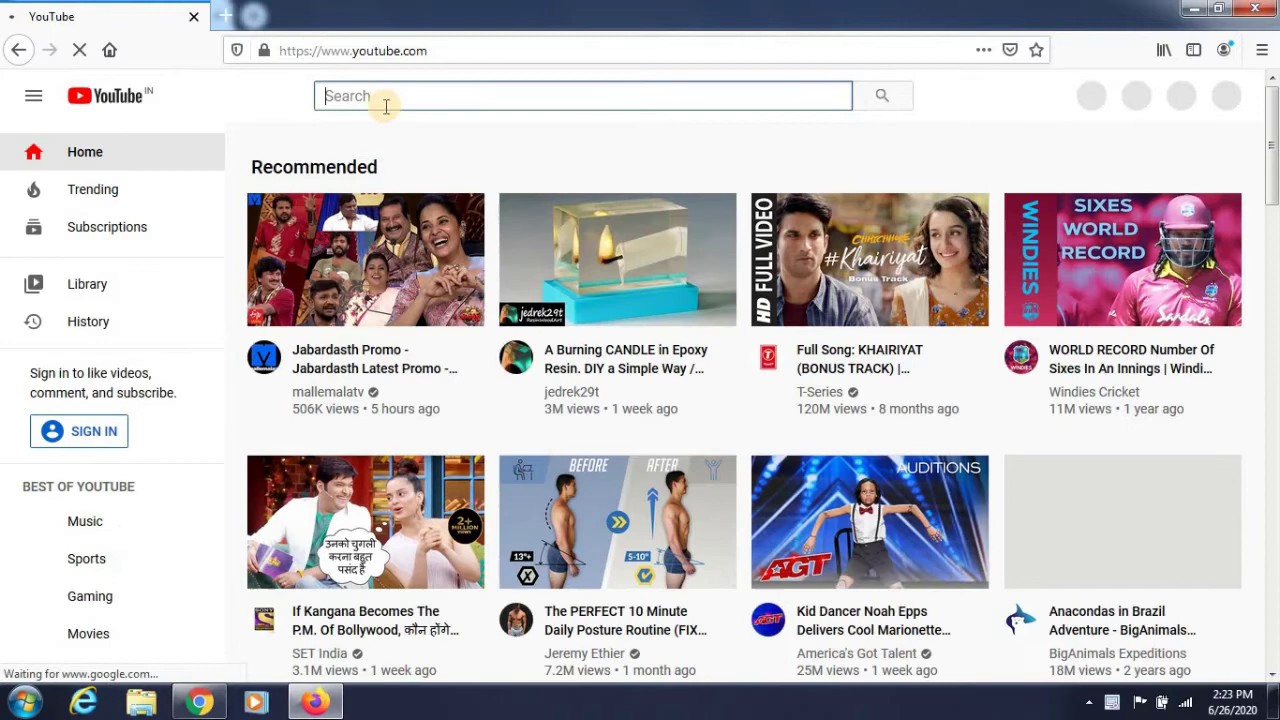
# Search for the tutorial channel by name and open its How To Install Google Analytics video.
pyautogui.write('divye')
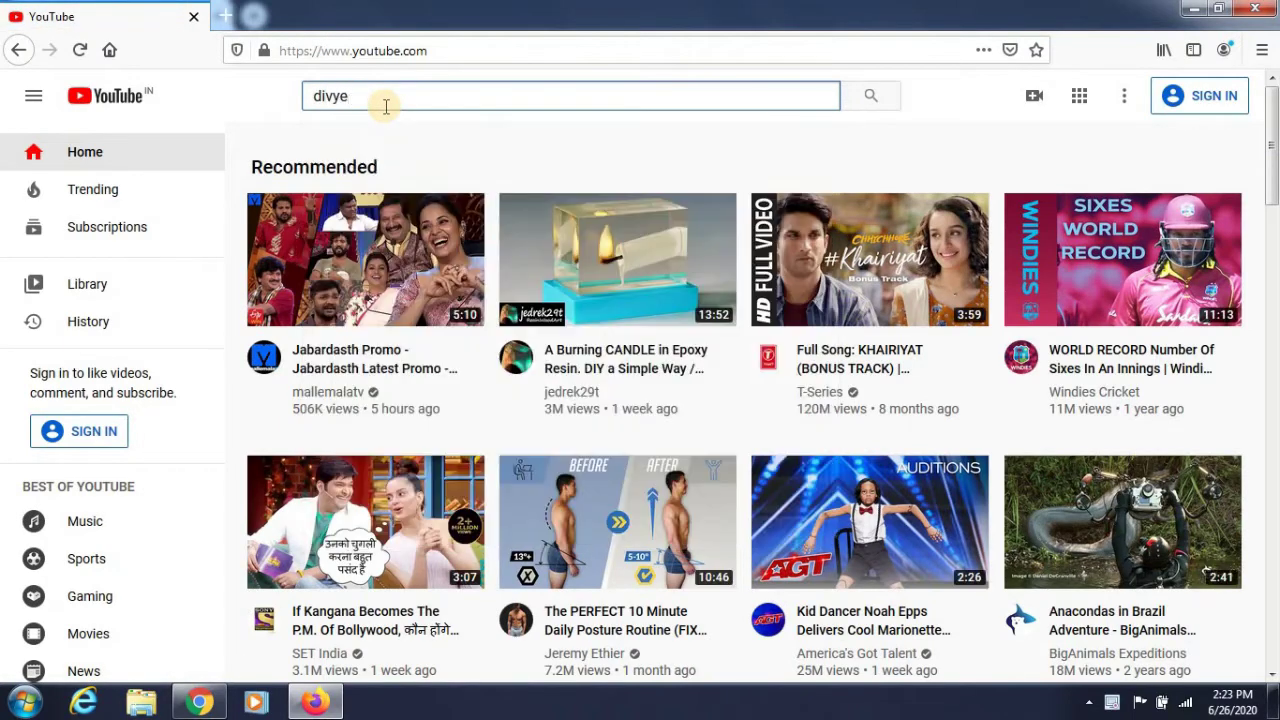
pyautogui.write('sh papch')
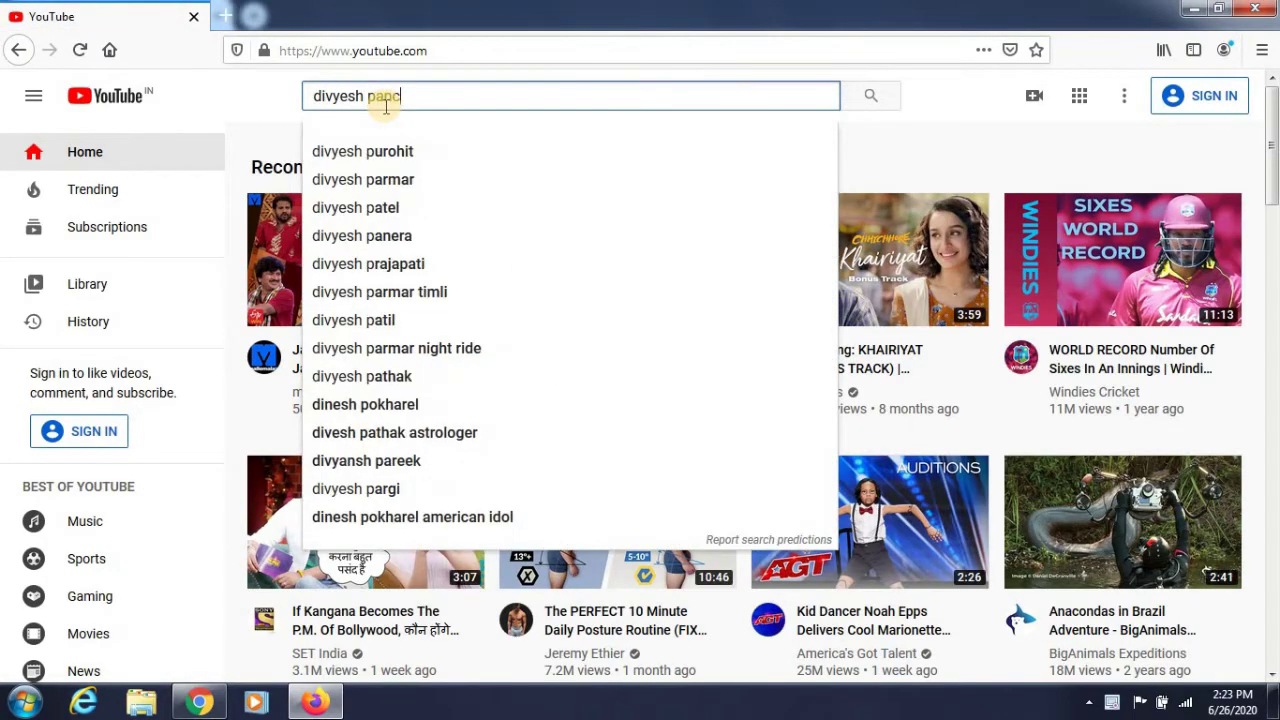
pyautogui.write('al')
pyautogui.press('Return')
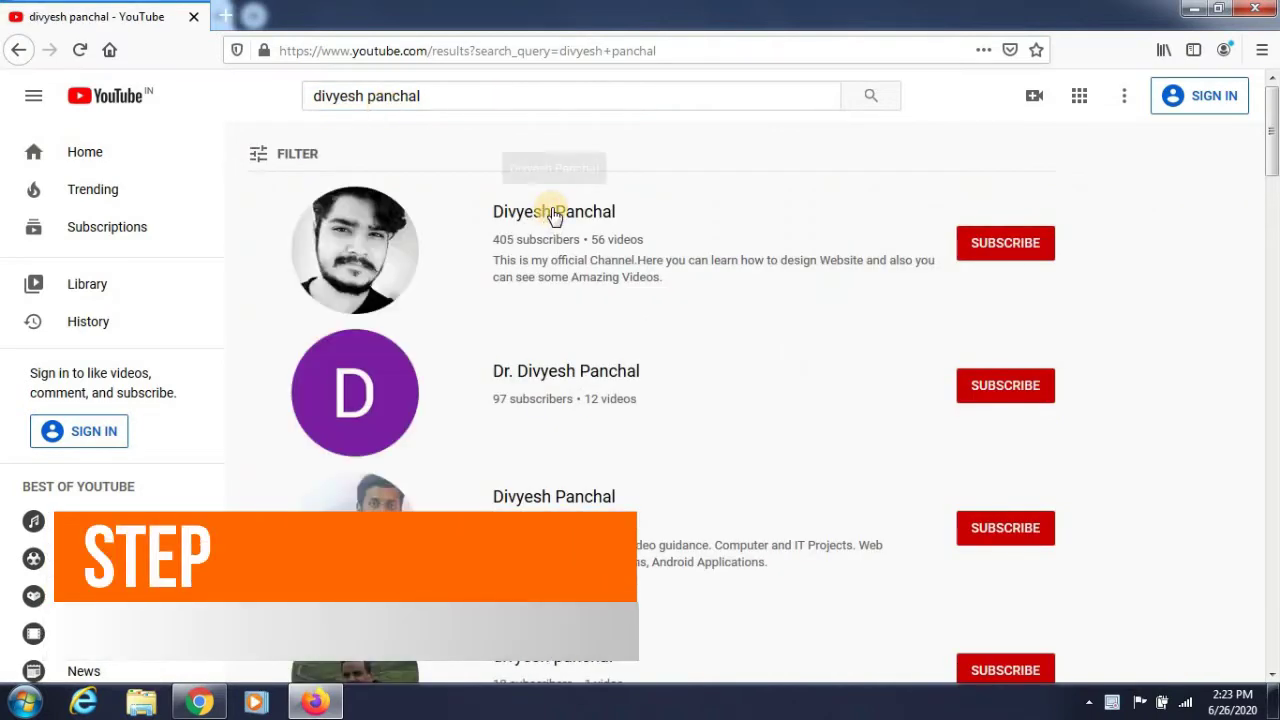
pyautogui.click(553, 214)
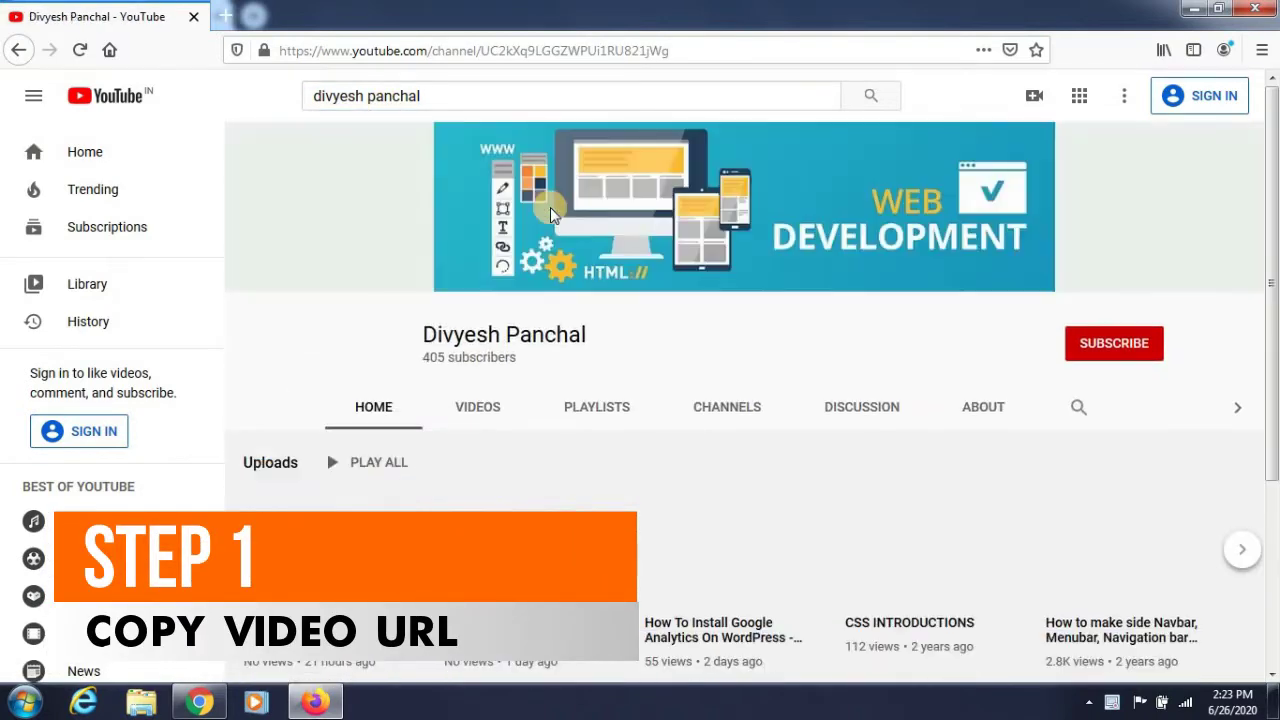
pyautogui.scroll(-3, 740, 407)
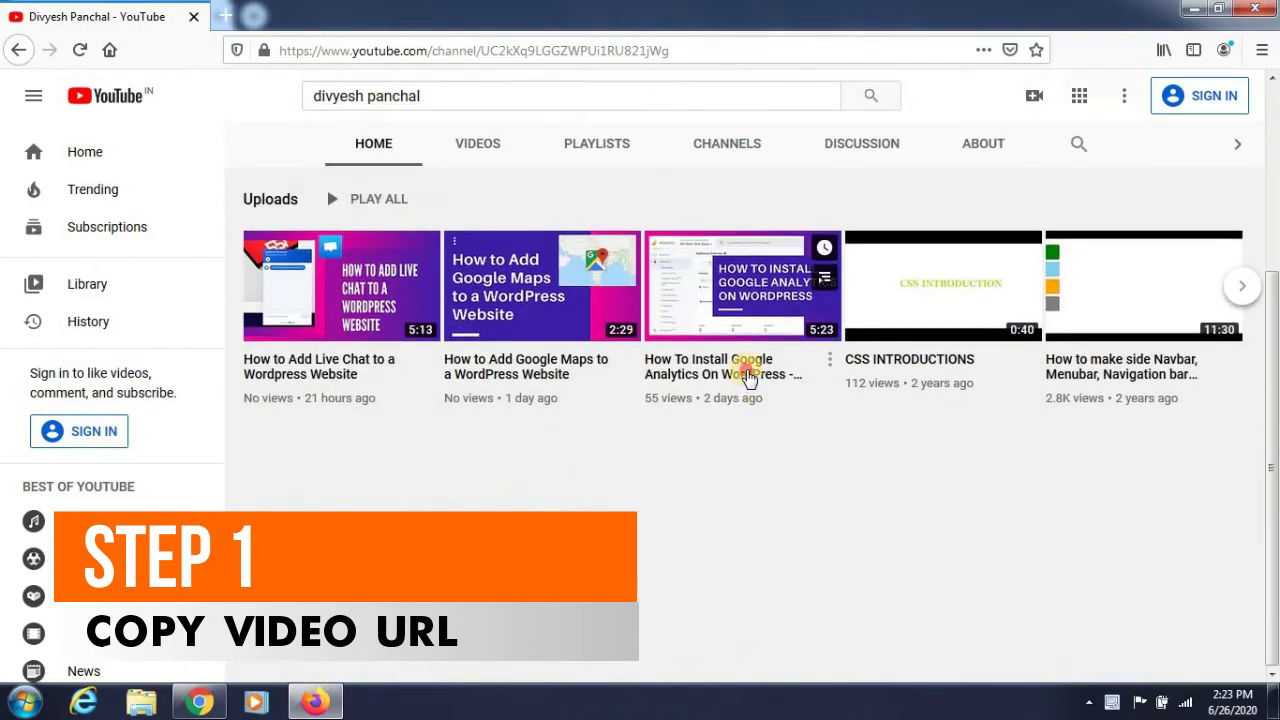
pyautogui.click(742, 366)
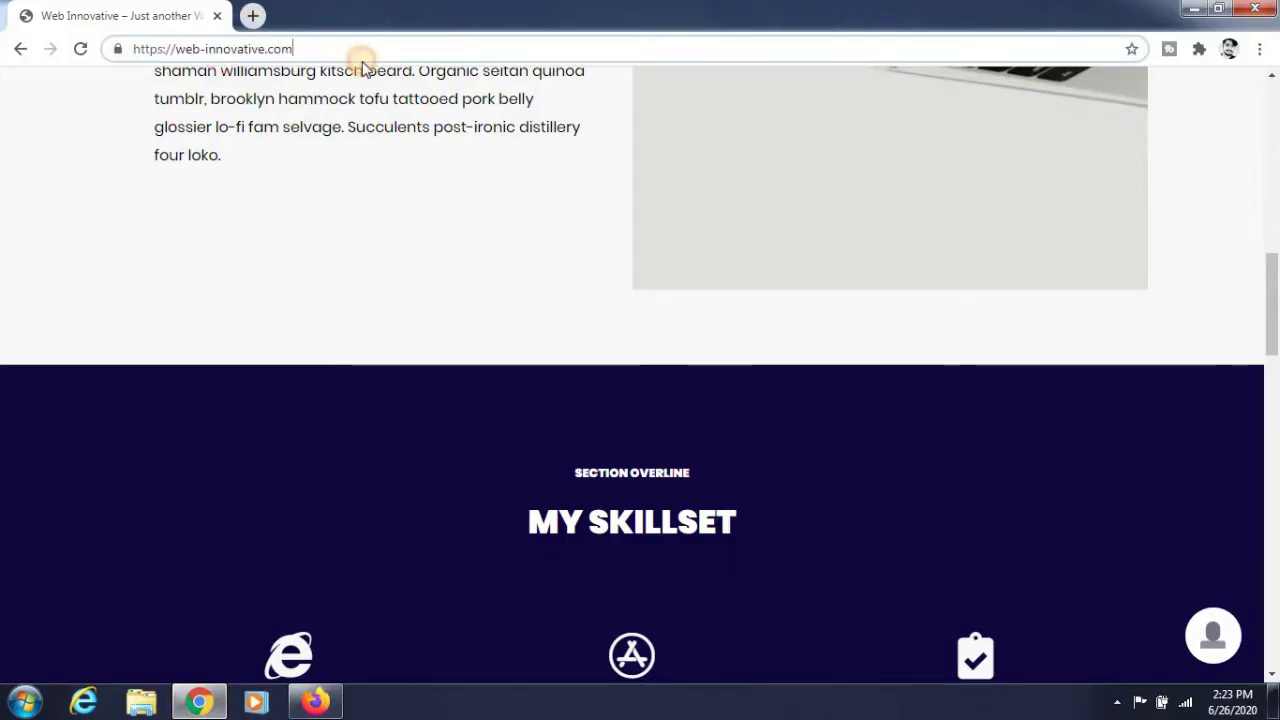
# Load the site's /wp-admin login page and enter the username and password.
pyautogui.write('/wp-admin')
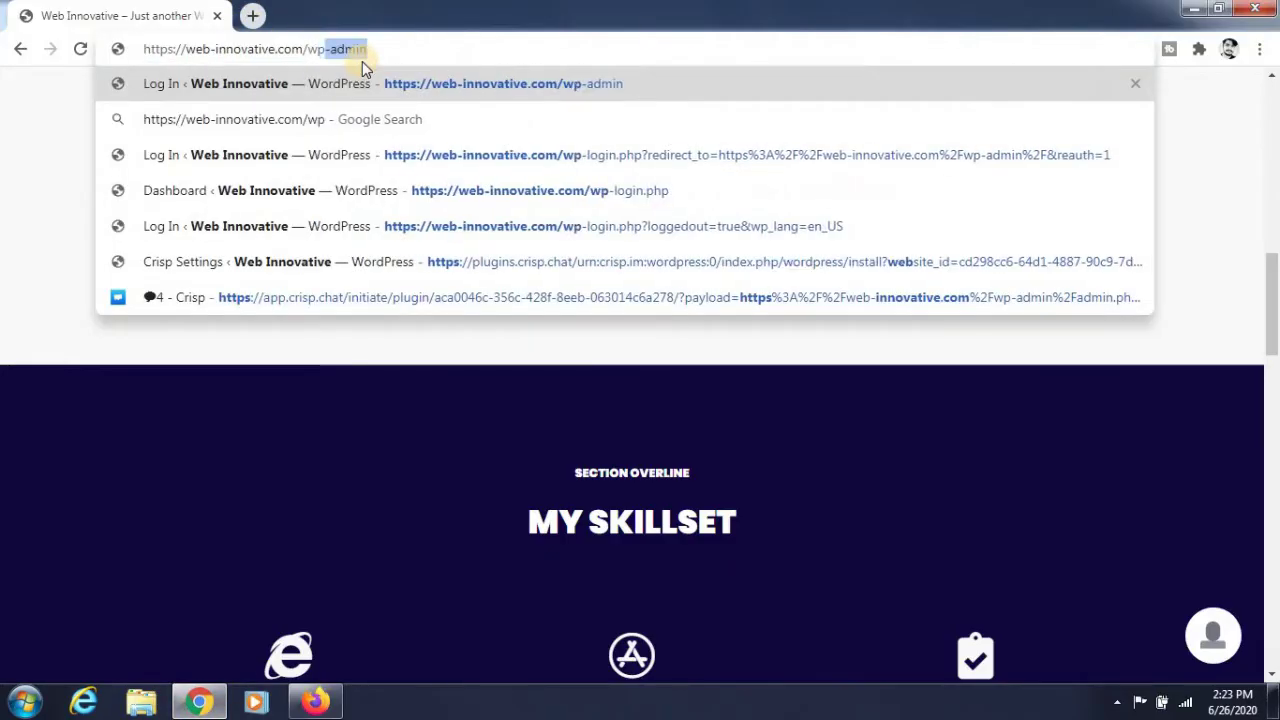
pyautogui.press('Return')
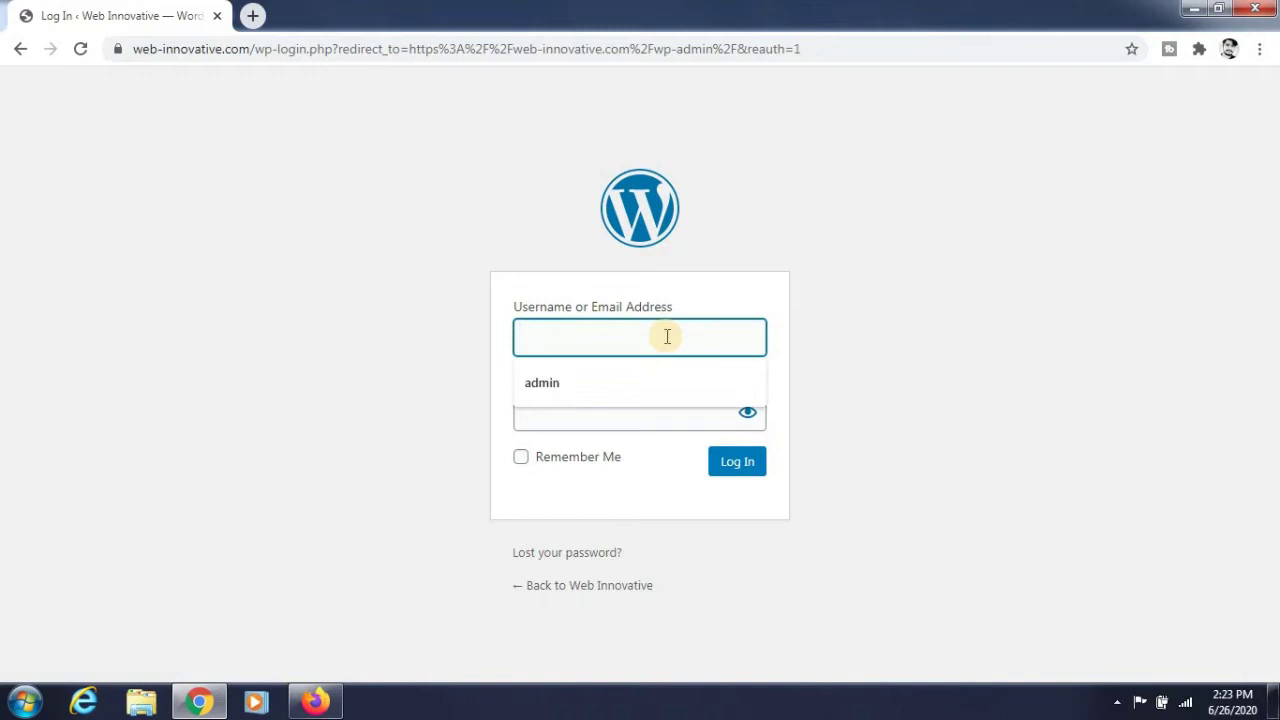
pyautogui.write('admin')
pyautogui.press('Tab')
pyautogui.write('a')
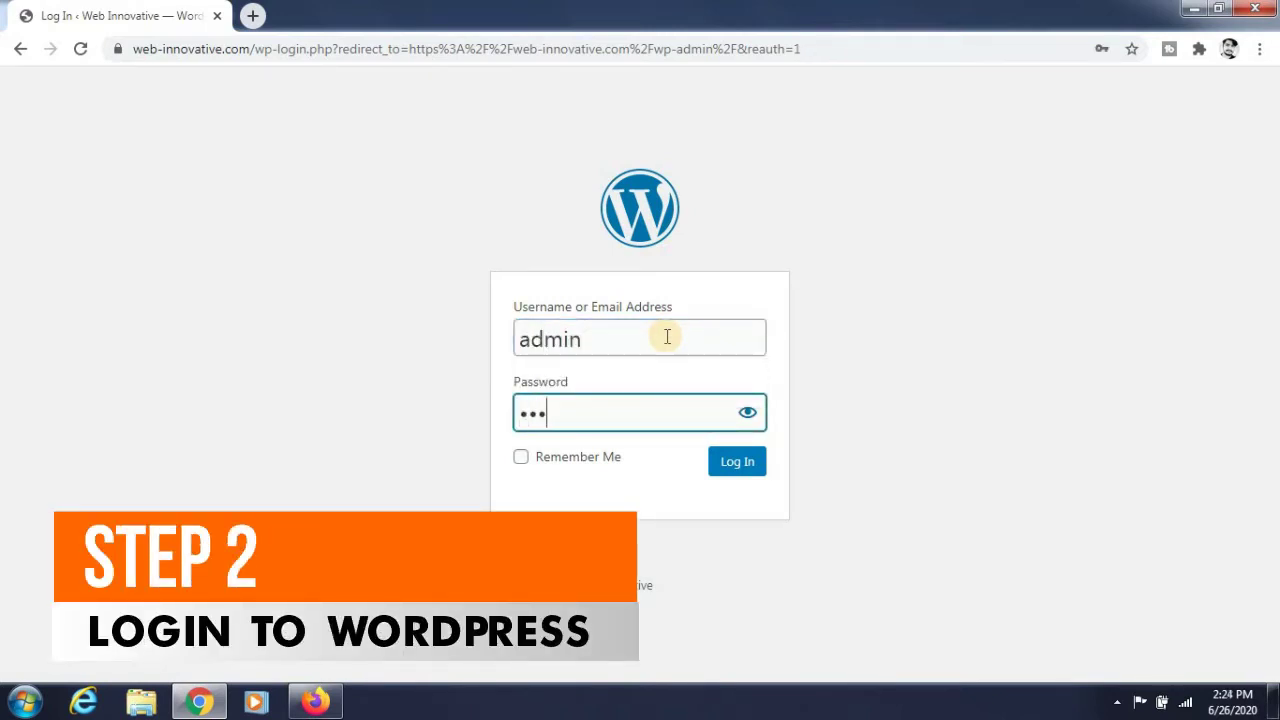
pyautogui.write('••••••••')
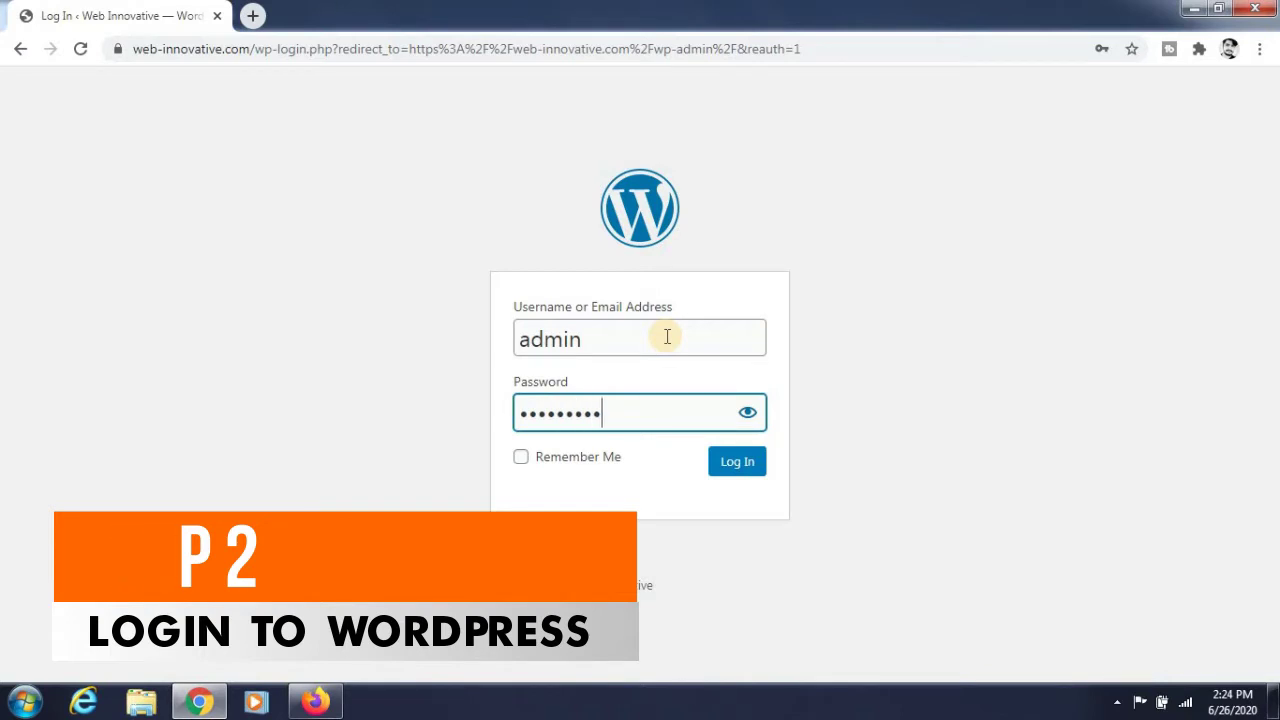
# Log in to the dashboard and open the live homepage in a new tab via the admin bar.
pyautogui.click(714, 472)
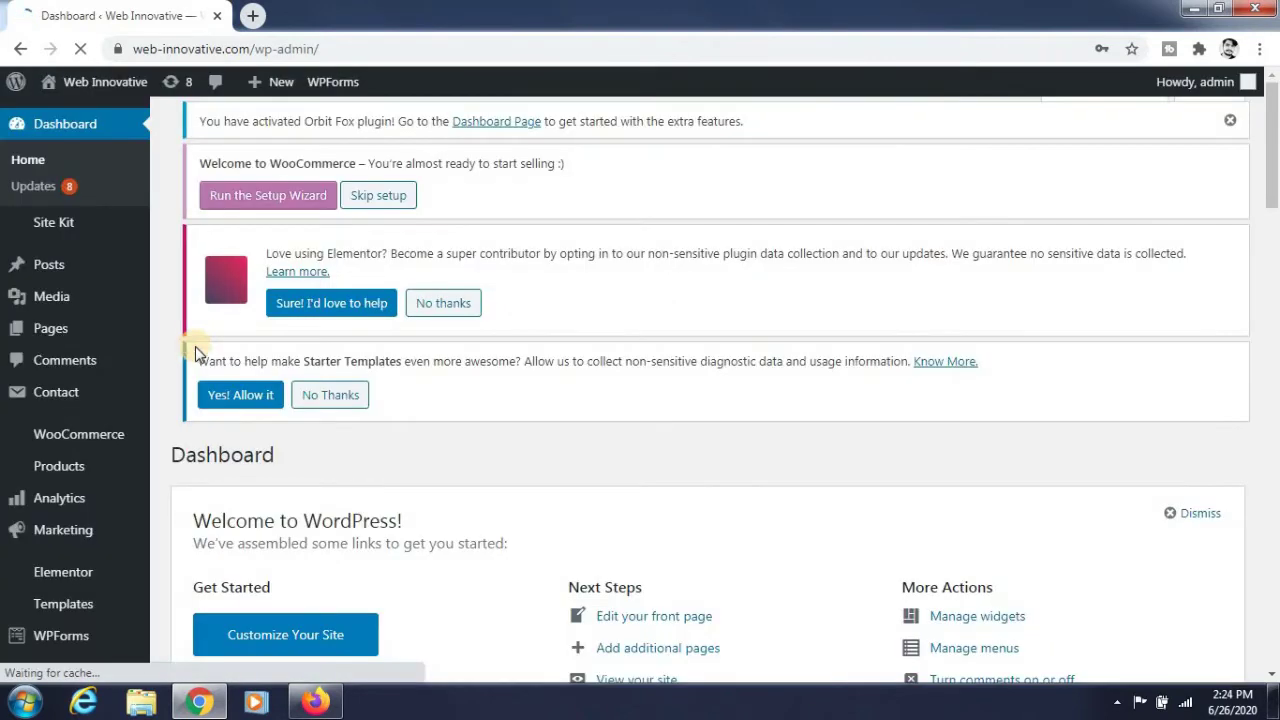
pyautogui.moveTo(100, 81)
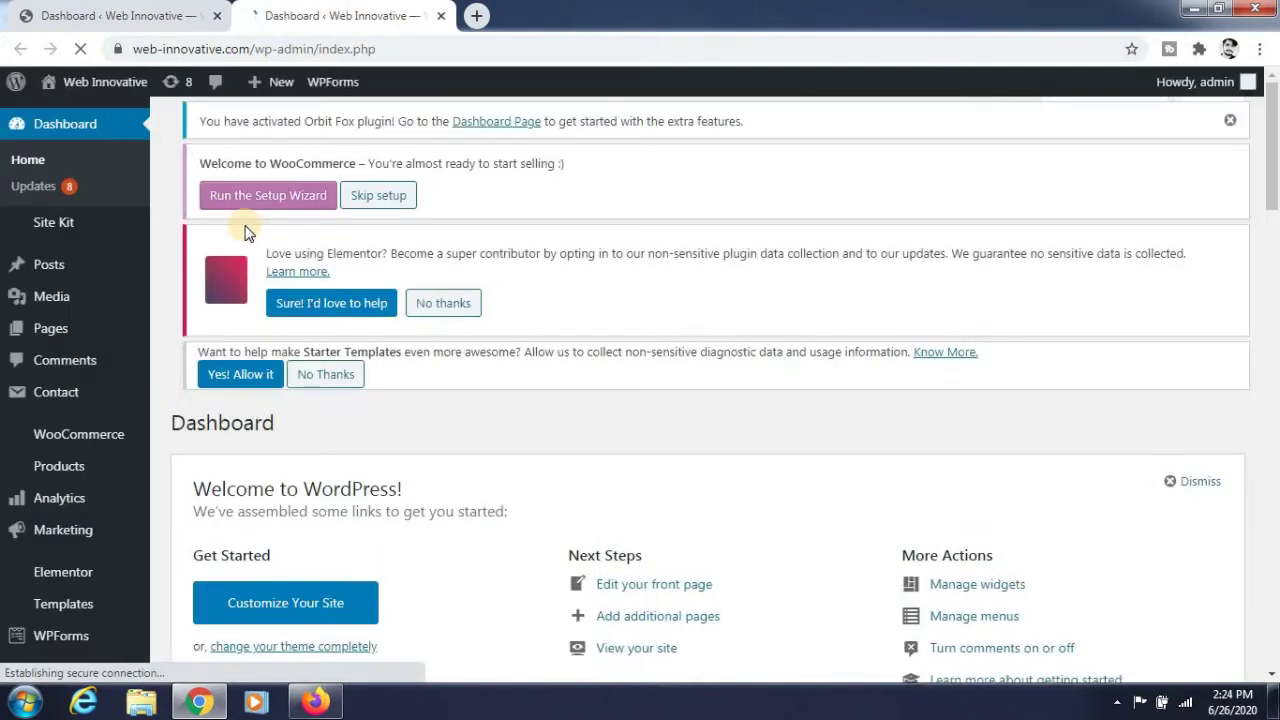
pyautogui.moveTo(95, 80)
pyautogui.rightClick(82, 116)
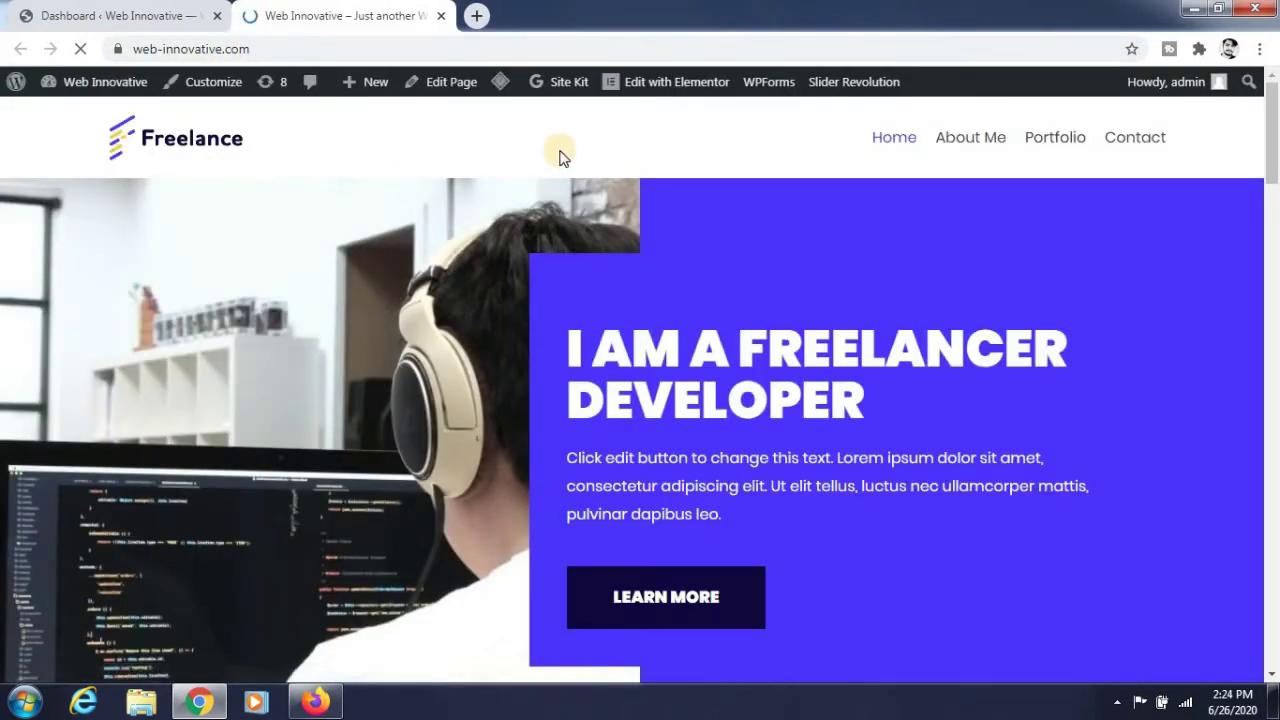
# Open the homepage in Elementor and scroll to the section holding the pasted link text.
pyautogui.click(663, 84)
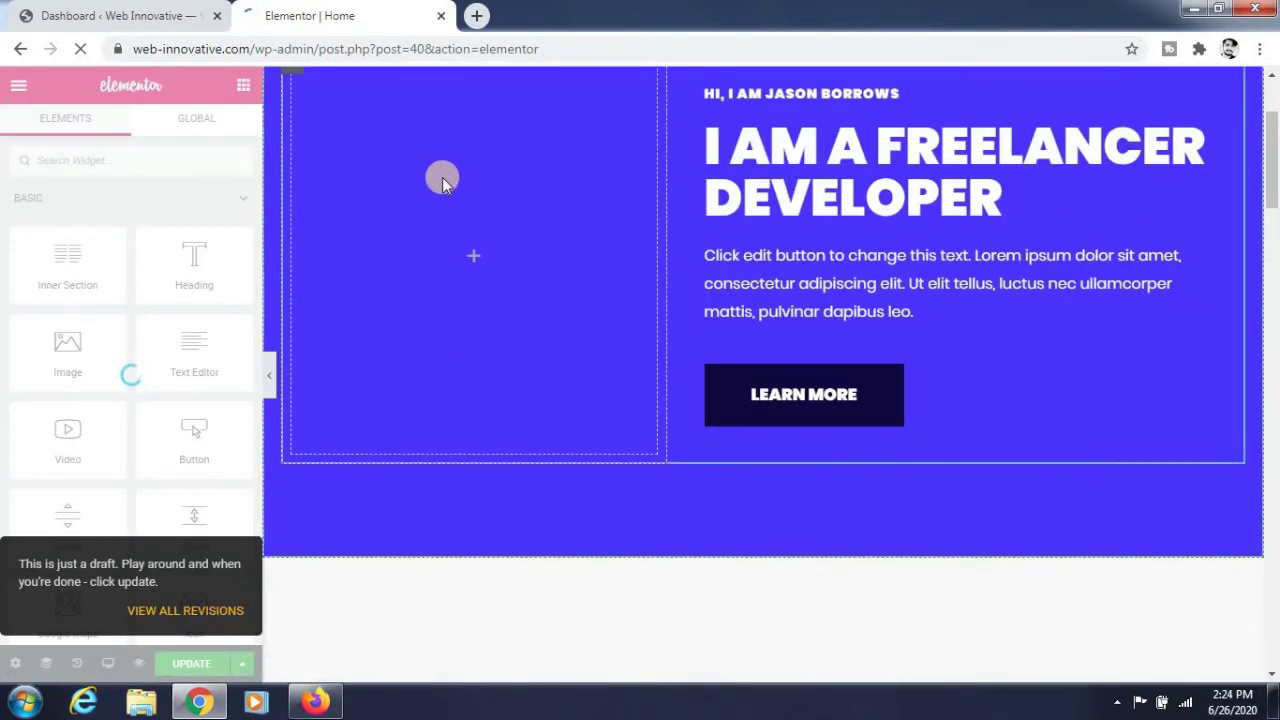
pyautogui.scroll(-6, 437, 188)
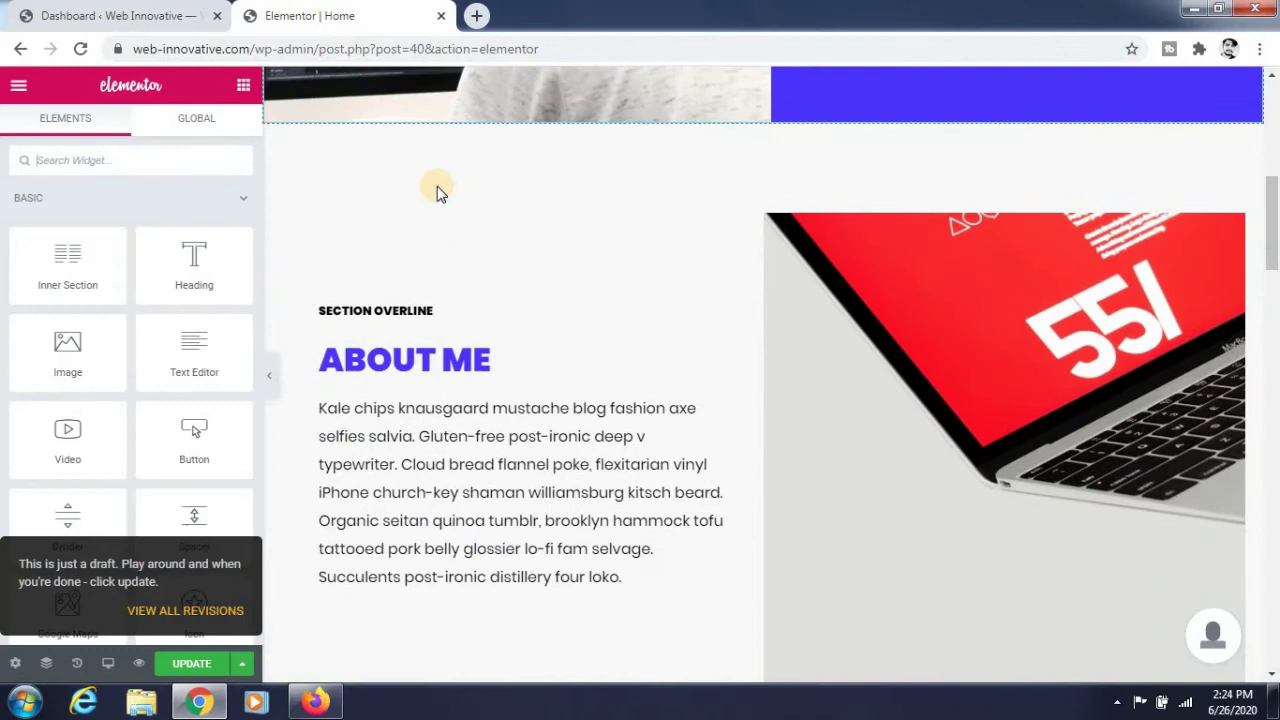
pyautogui.scroll(-4, 437, 188)
pyautogui.scroll(1, 437, 188)
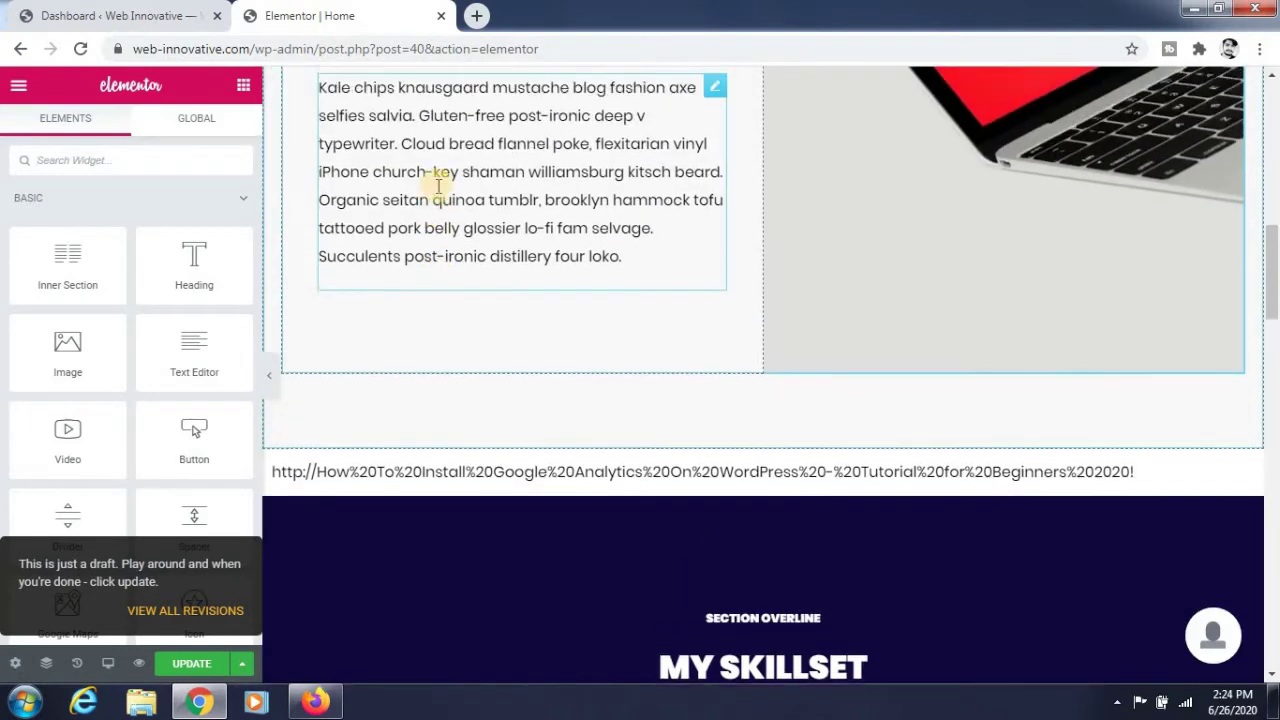
pyautogui.scroll(-2, 437, 186)
pyautogui.scroll(-1, 438, 186)
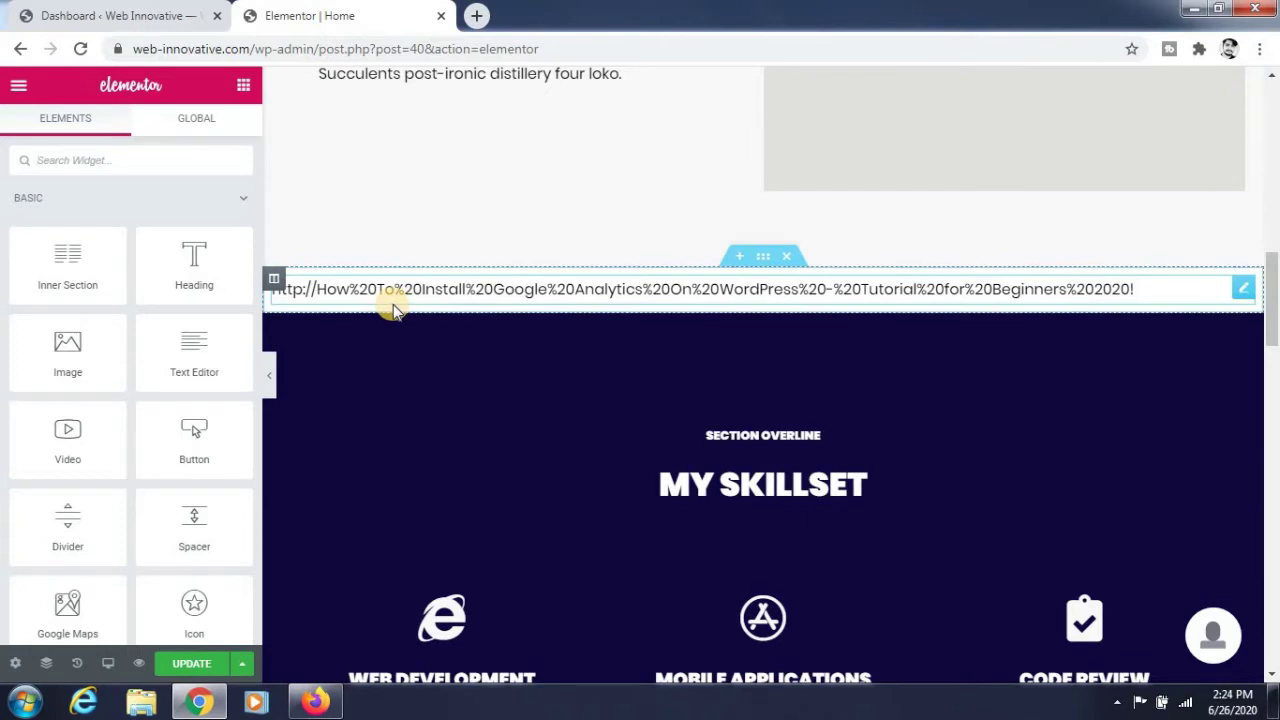
pyautogui.scroll(-1, 392, 304)
pyautogui.scroll(2, 393, 304)
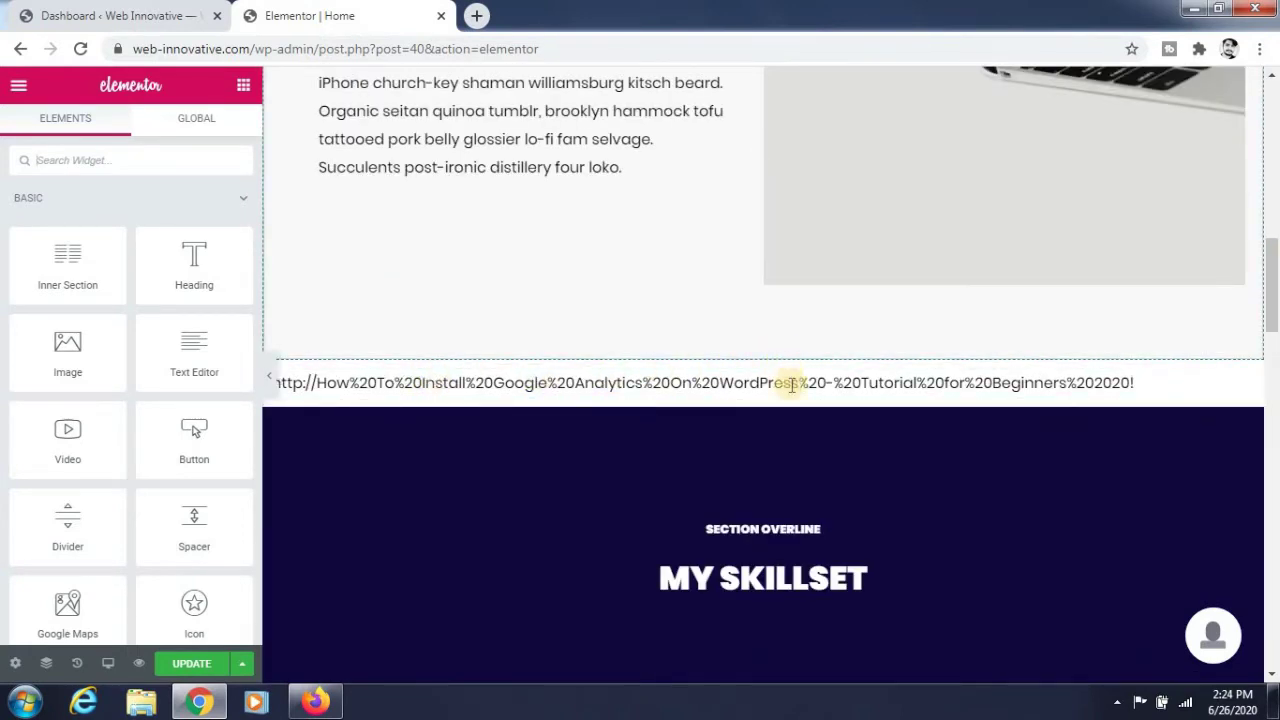
# Delete the pasted-link section and insert a single-column section above My Skillset.
pyautogui.click(788, 350)
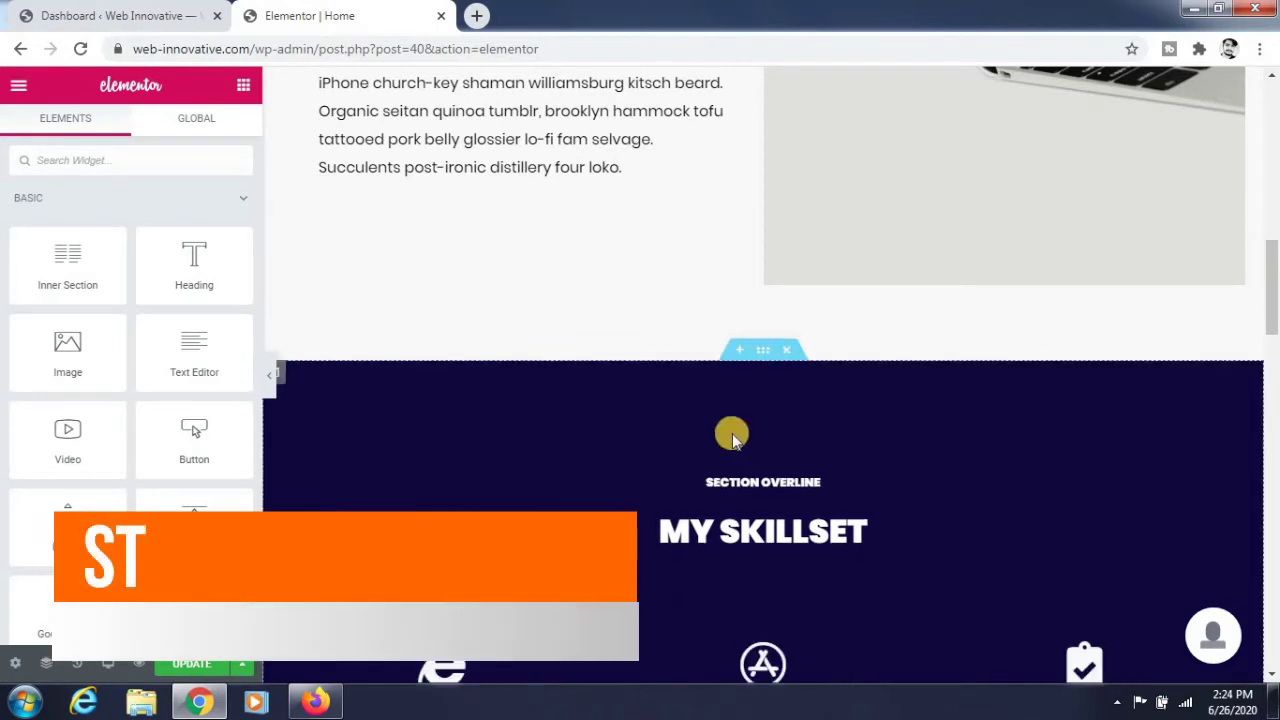
pyautogui.click(741, 351)
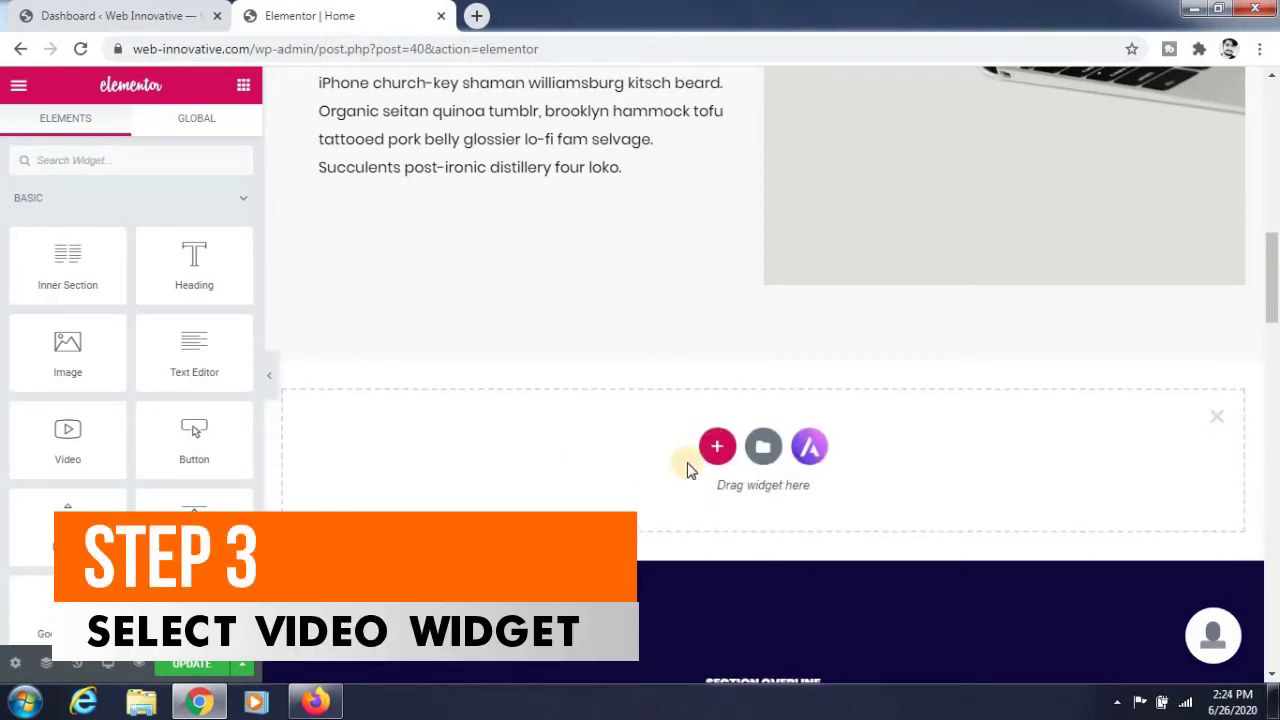
pyautogui.click(715, 446)
pyautogui.click(715, 446)
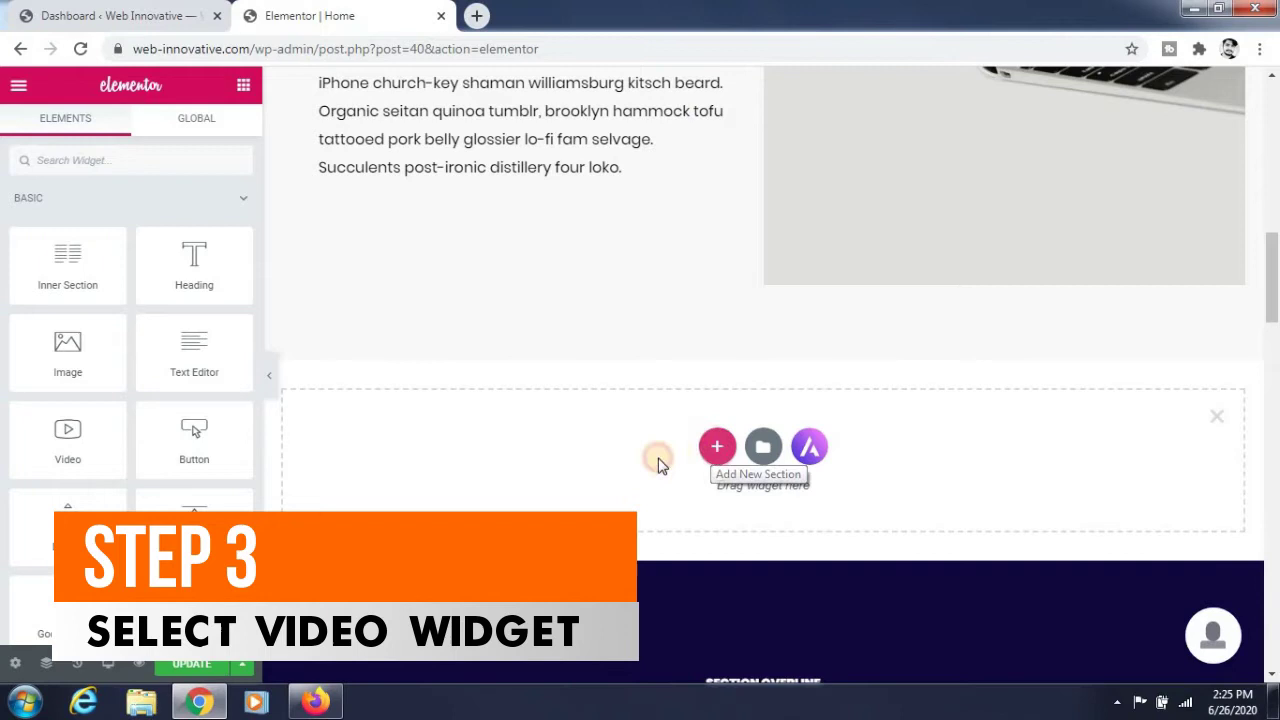
pyautogui.click(512, 500)
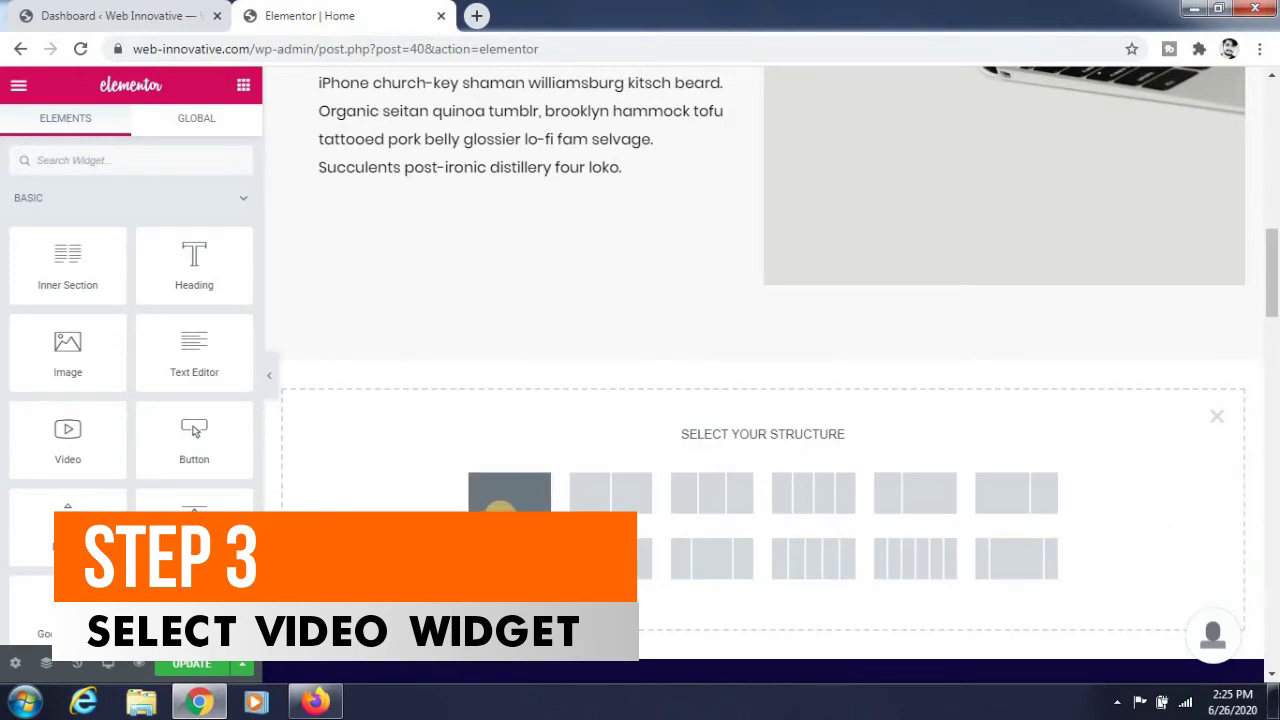
pyautogui.click(222, 90)
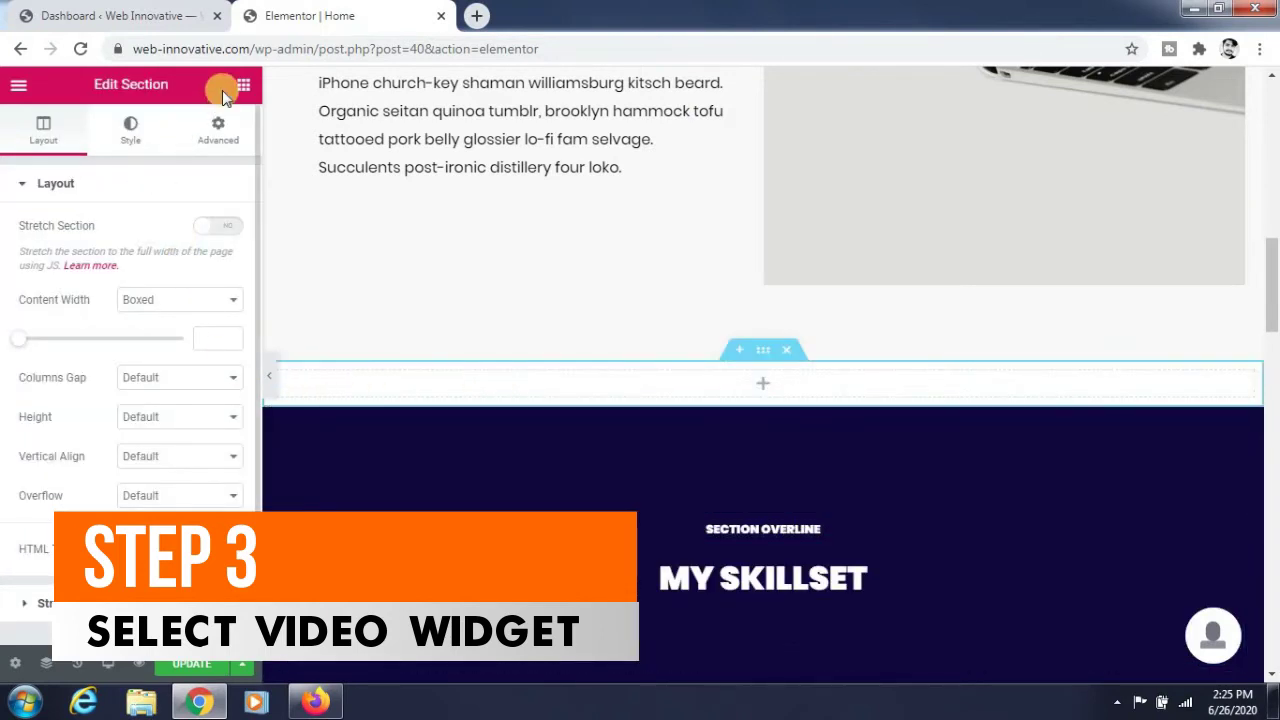
pyautogui.click(238, 90)
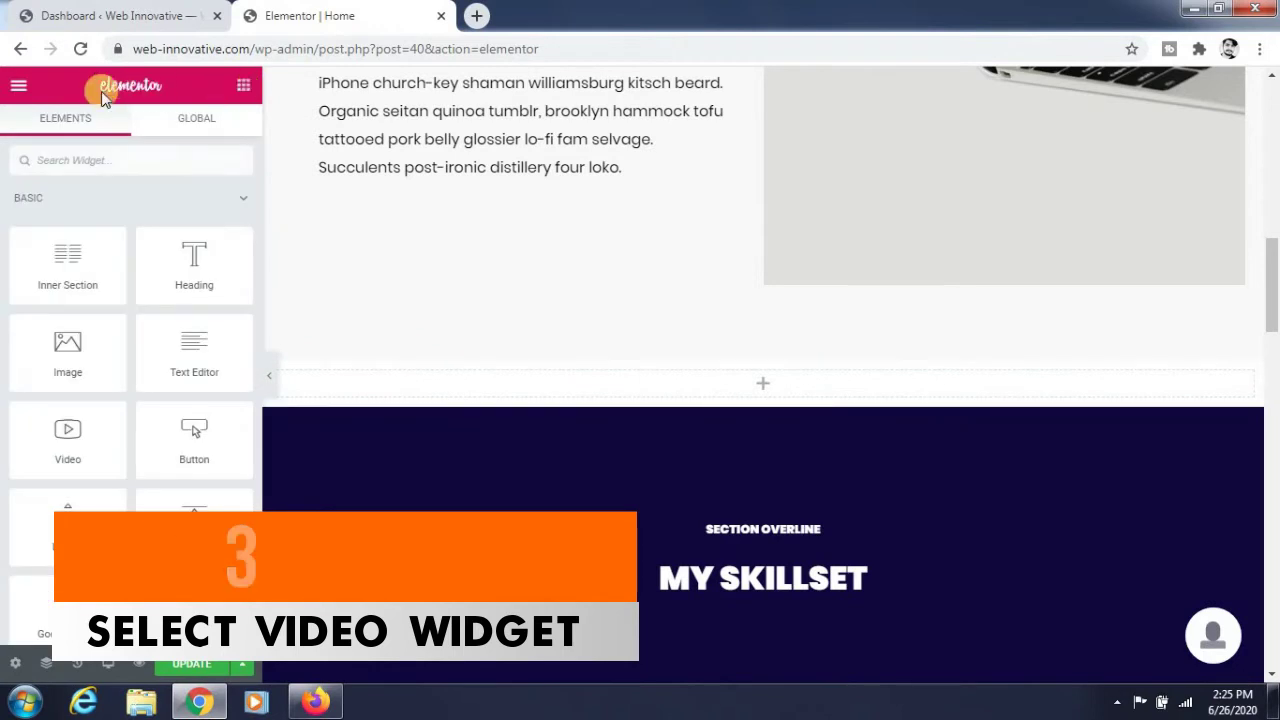
# Drop a Video widget into the new section and paste the Google Analytics tutorial's youtu.be link.
pyautogui.moveTo(54, 444); pyautogui.dragTo(331, 401)
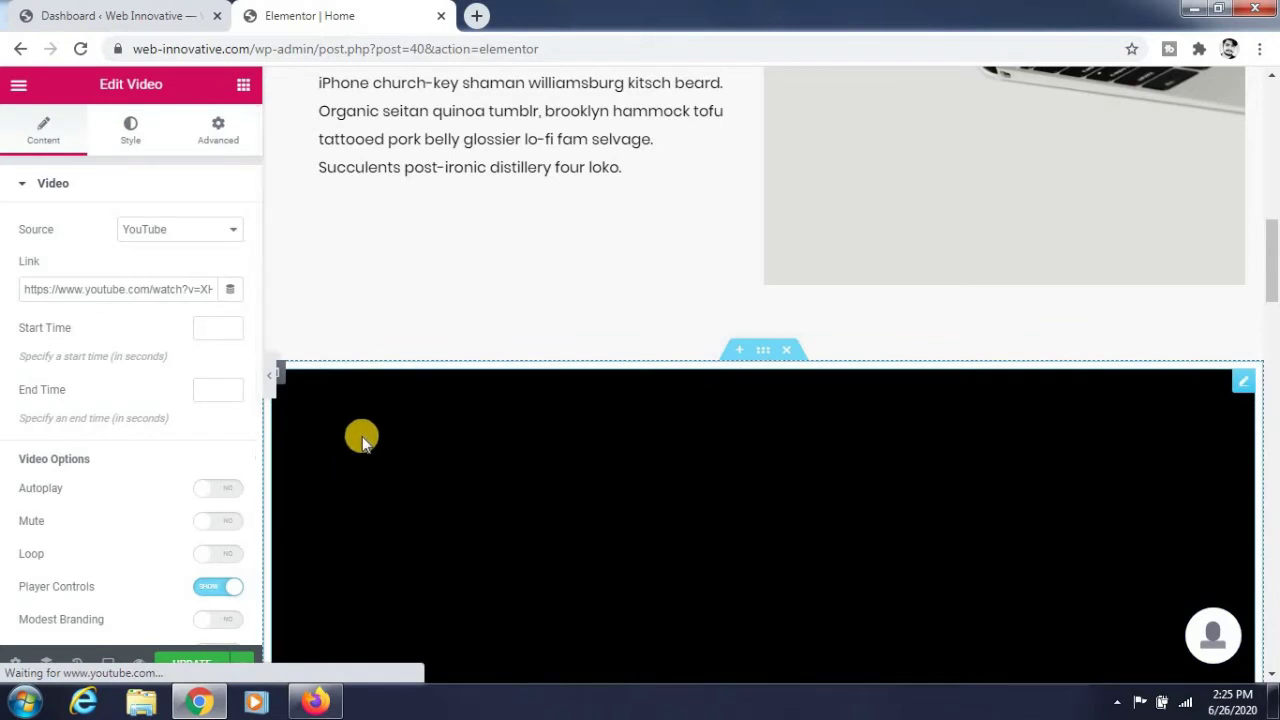
pyautogui.scroll(-1, 361, 434)
pyautogui.scroll(-2, 359, 432)
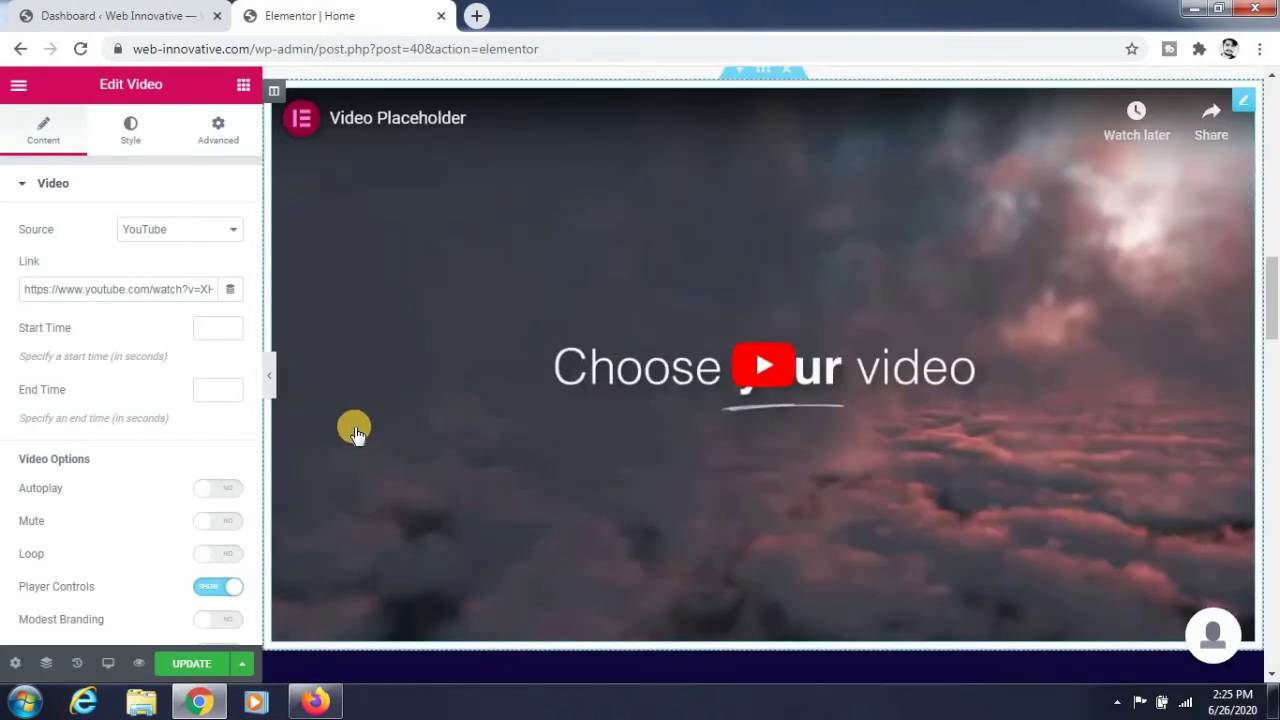
pyautogui.tripleClick(135, 289)
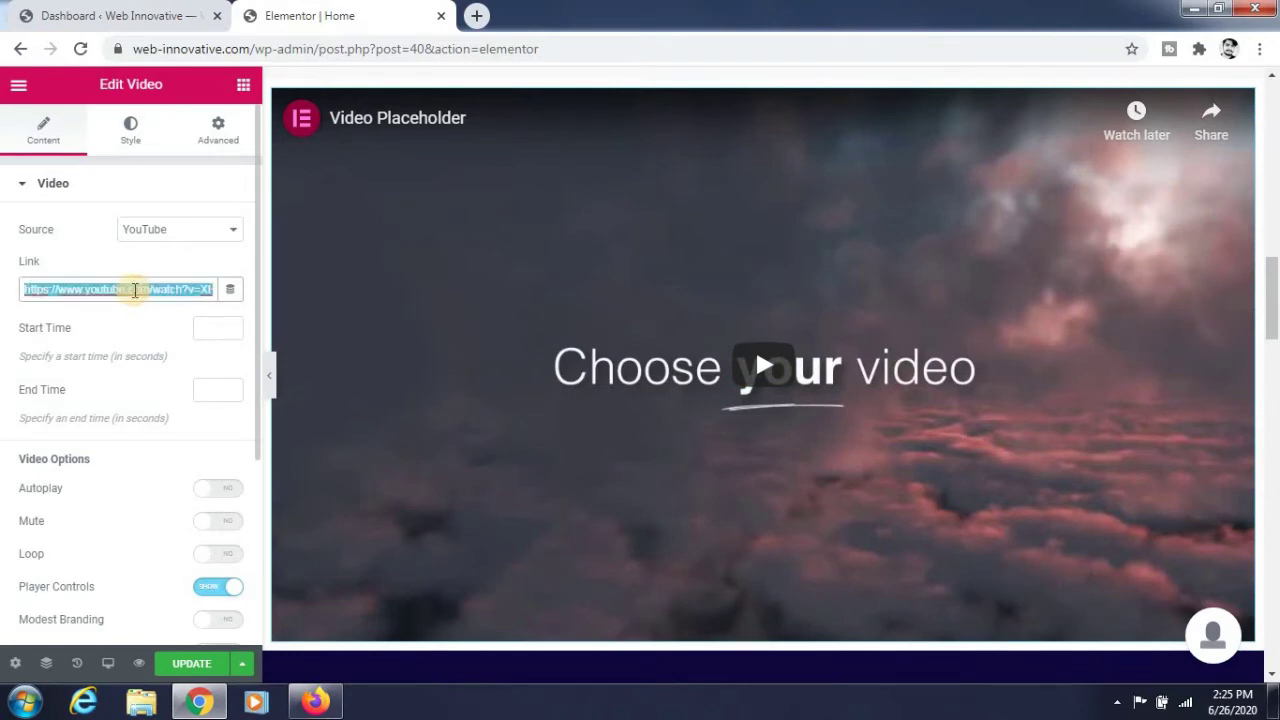
pyautogui.hotkey('ctrl', 'v')
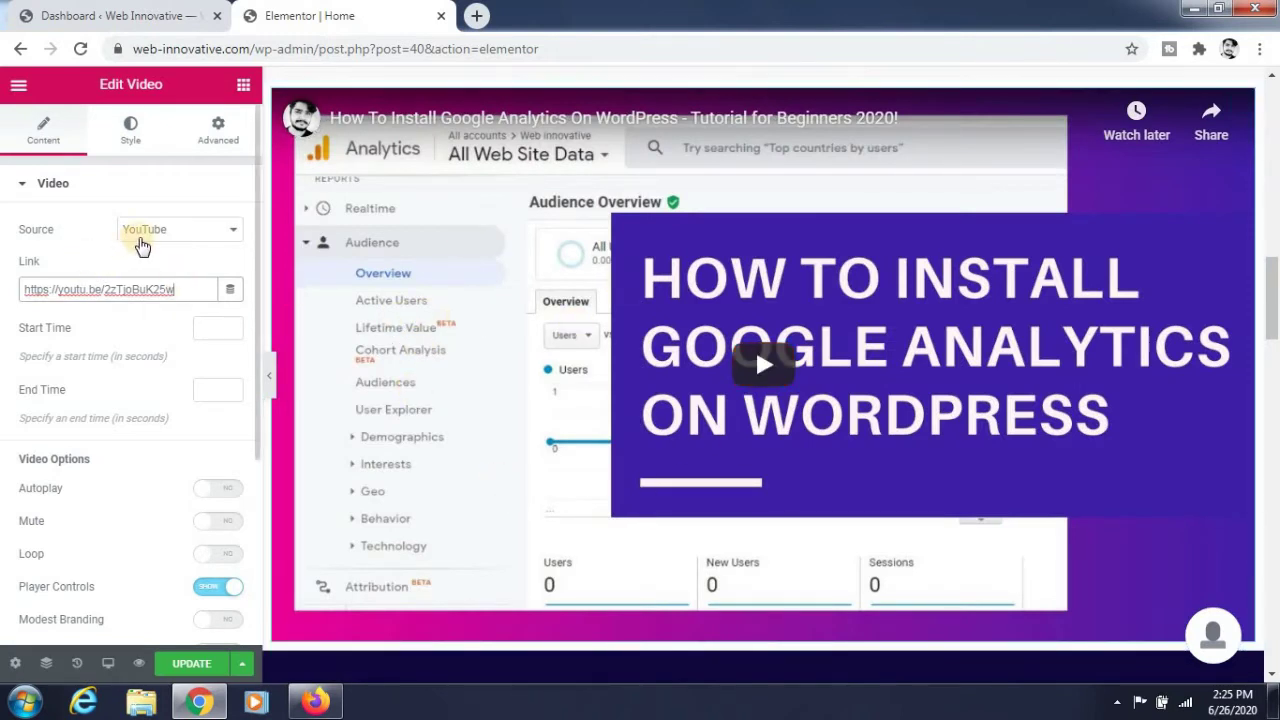
pyautogui.click(146, 232)
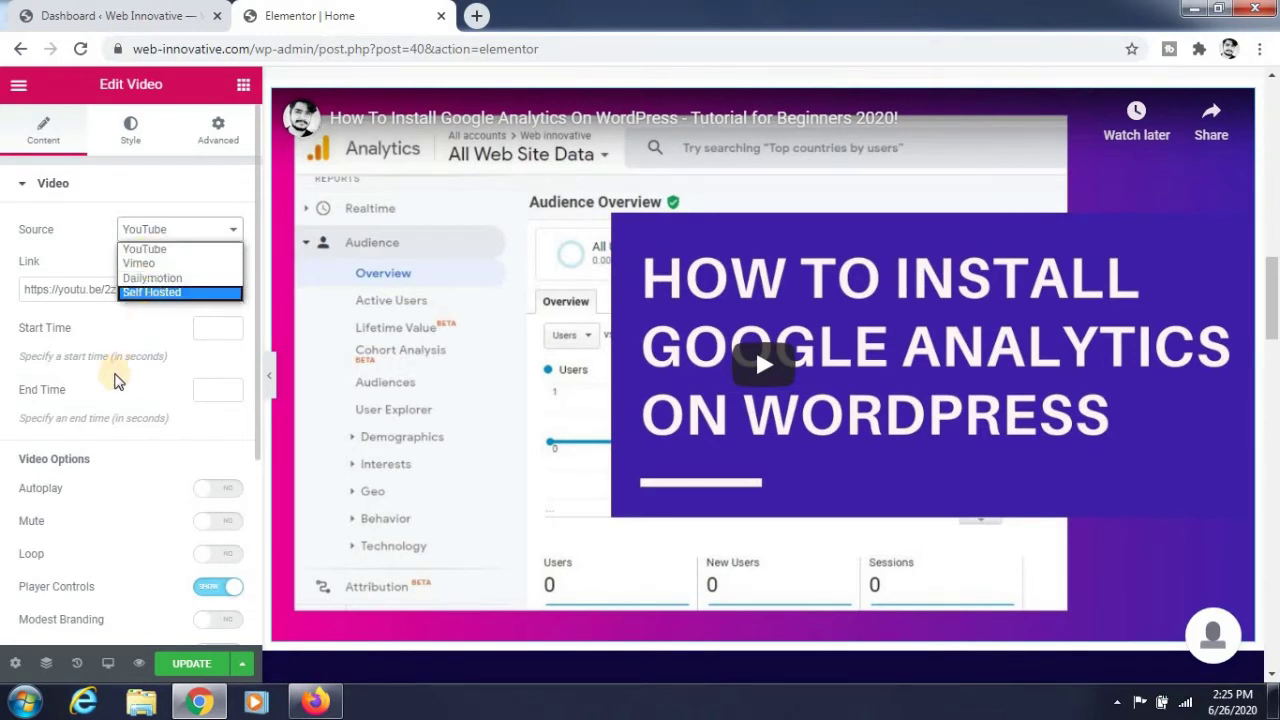
pyautogui.click(108, 325)
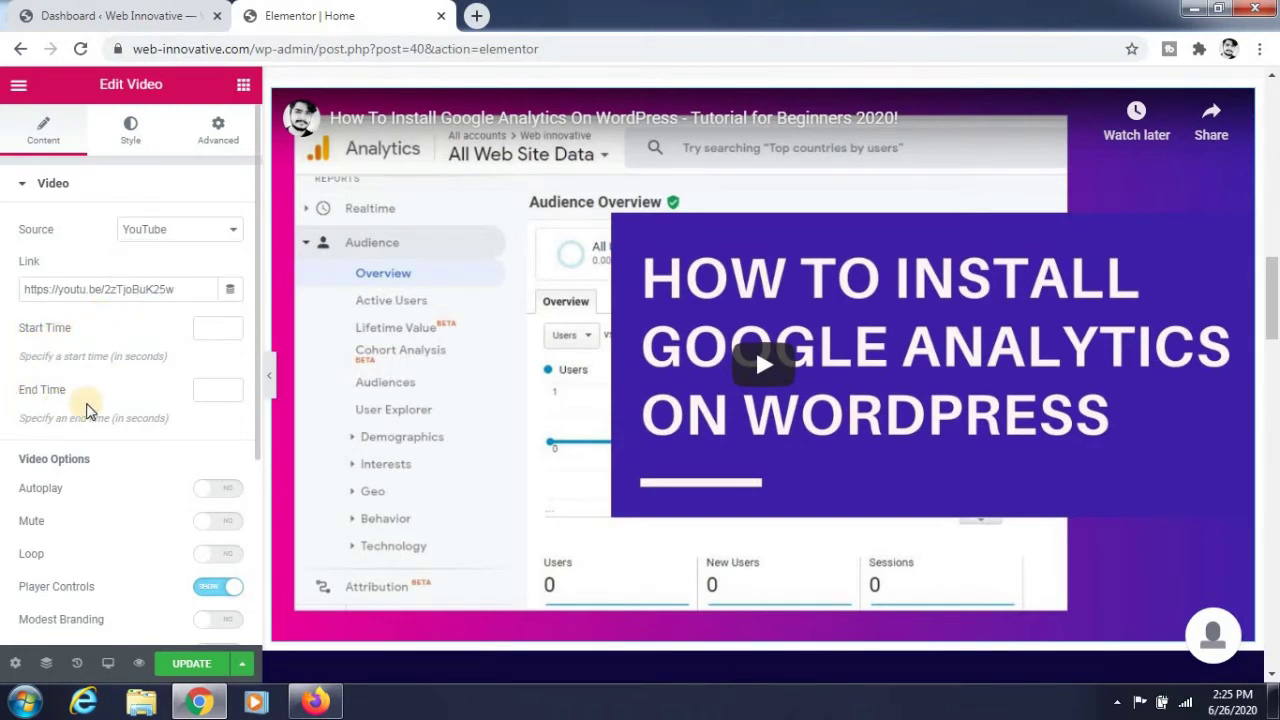
pyautogui.scroll(-1, 100, 392)
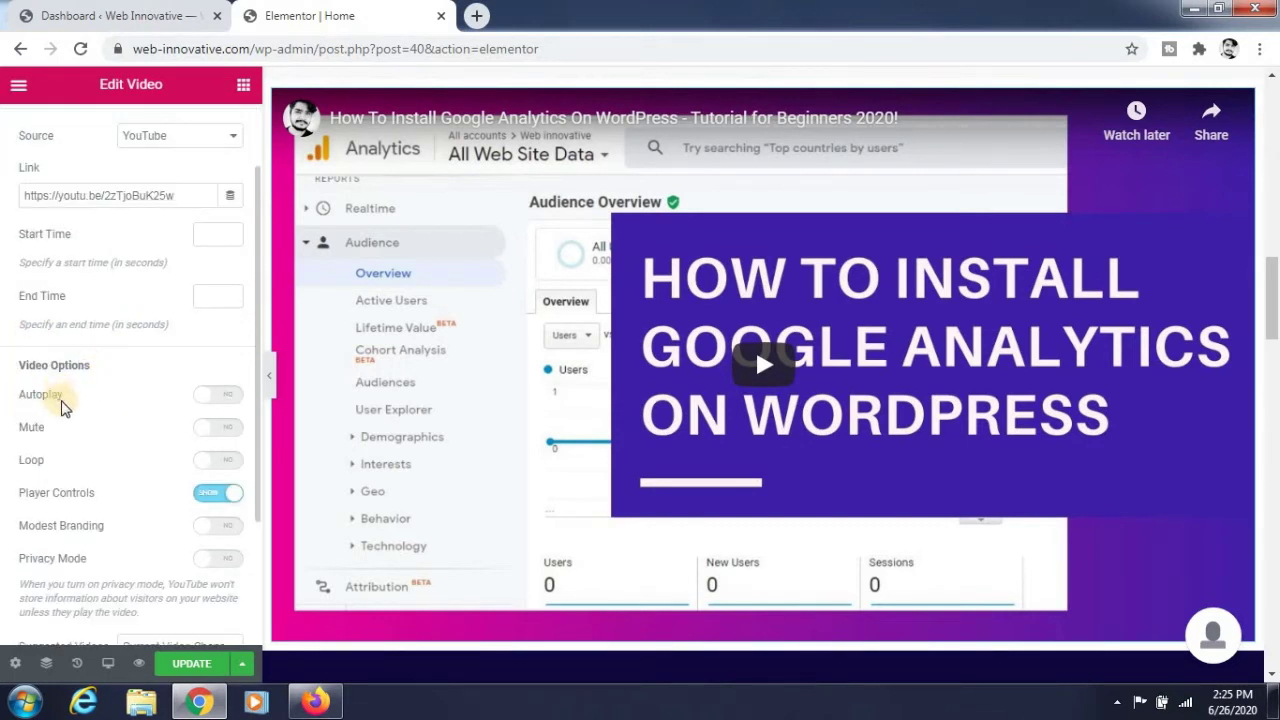
pyautogui.click(220, 398)
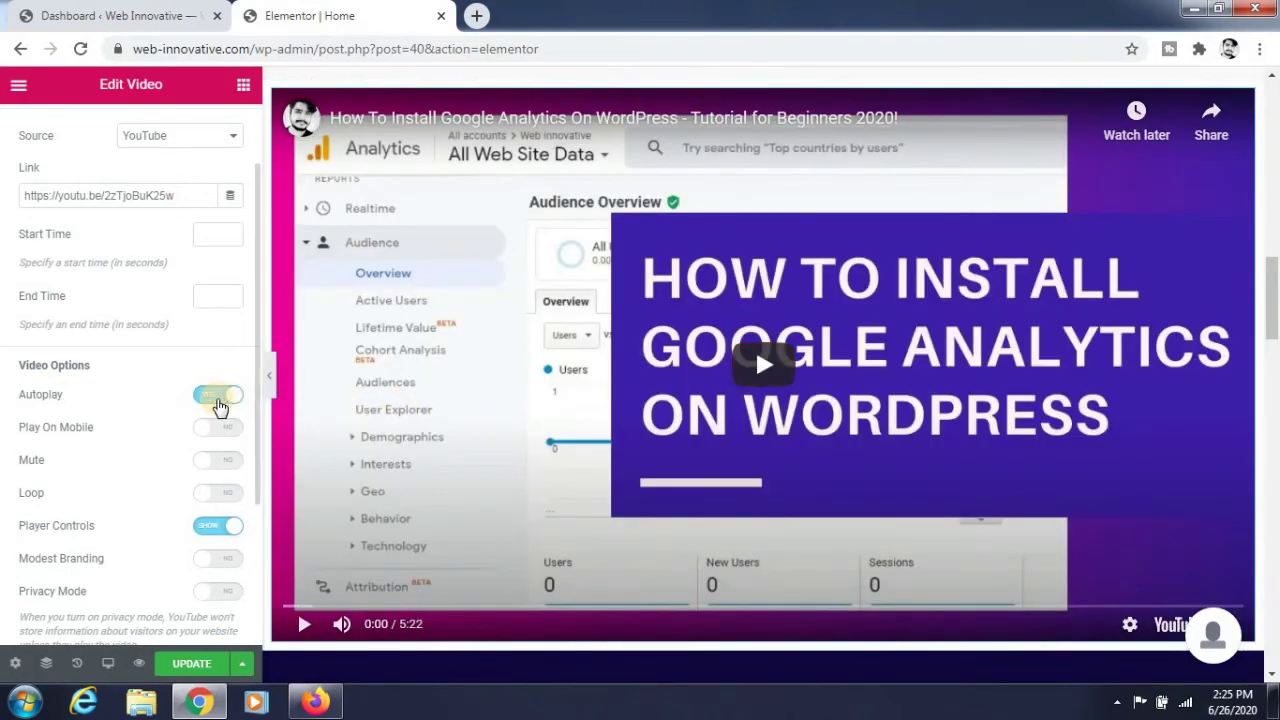
pyautogui.click(220, 398)
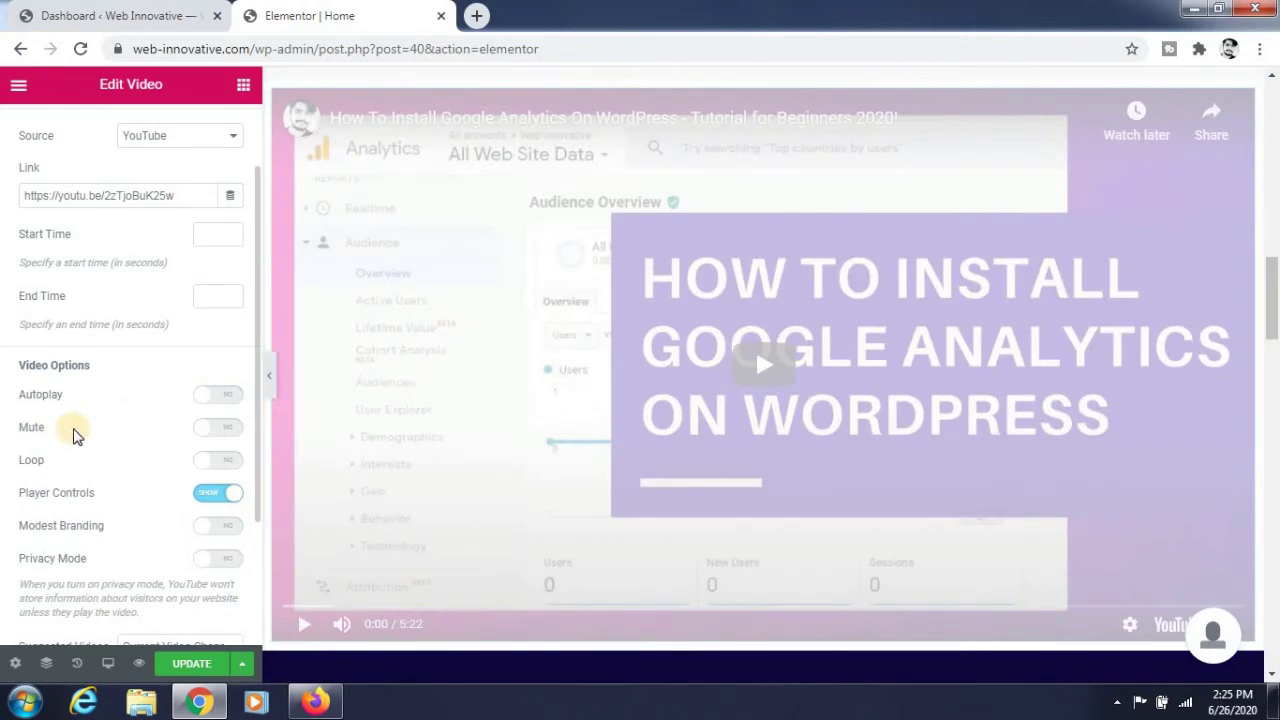
pyautogui.scroll(-1, 80, 430)
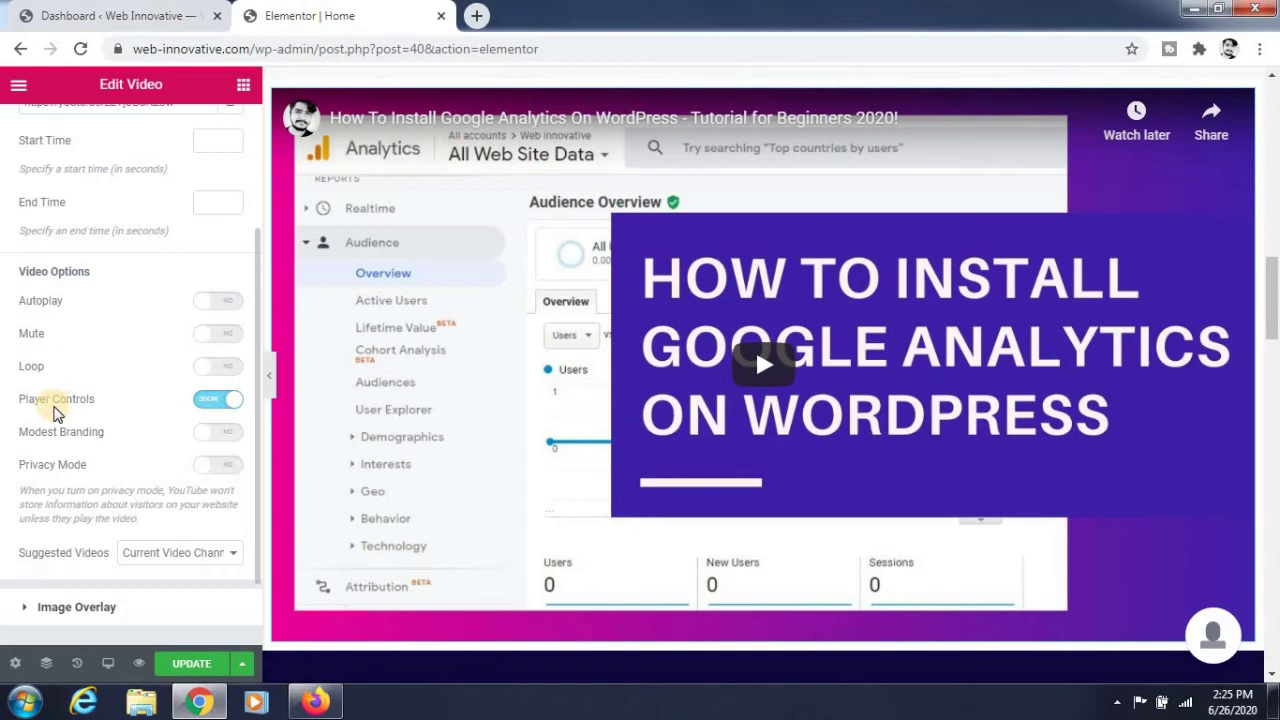
pyautogui.scroll(-1, 80, 405)
pyautogui.scroll(1, 126, 394)
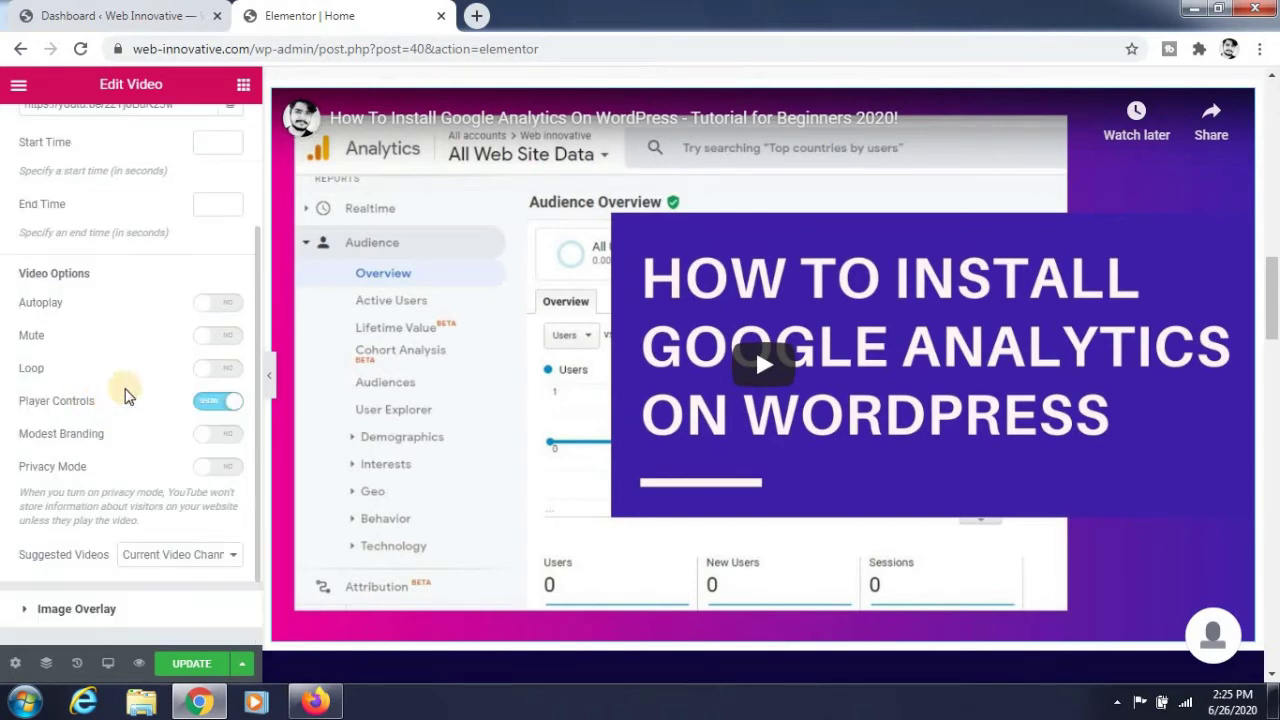
pyautogui.click(218, 403)
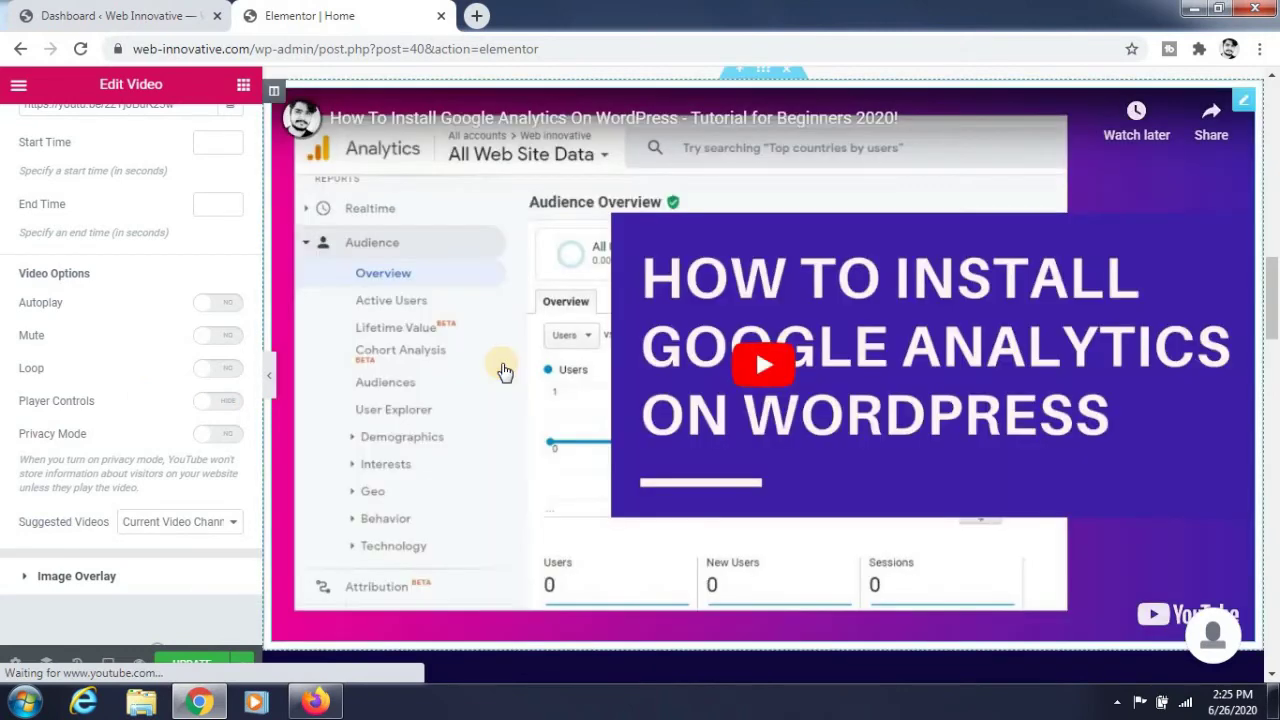
pyautogui.click(225, 401)
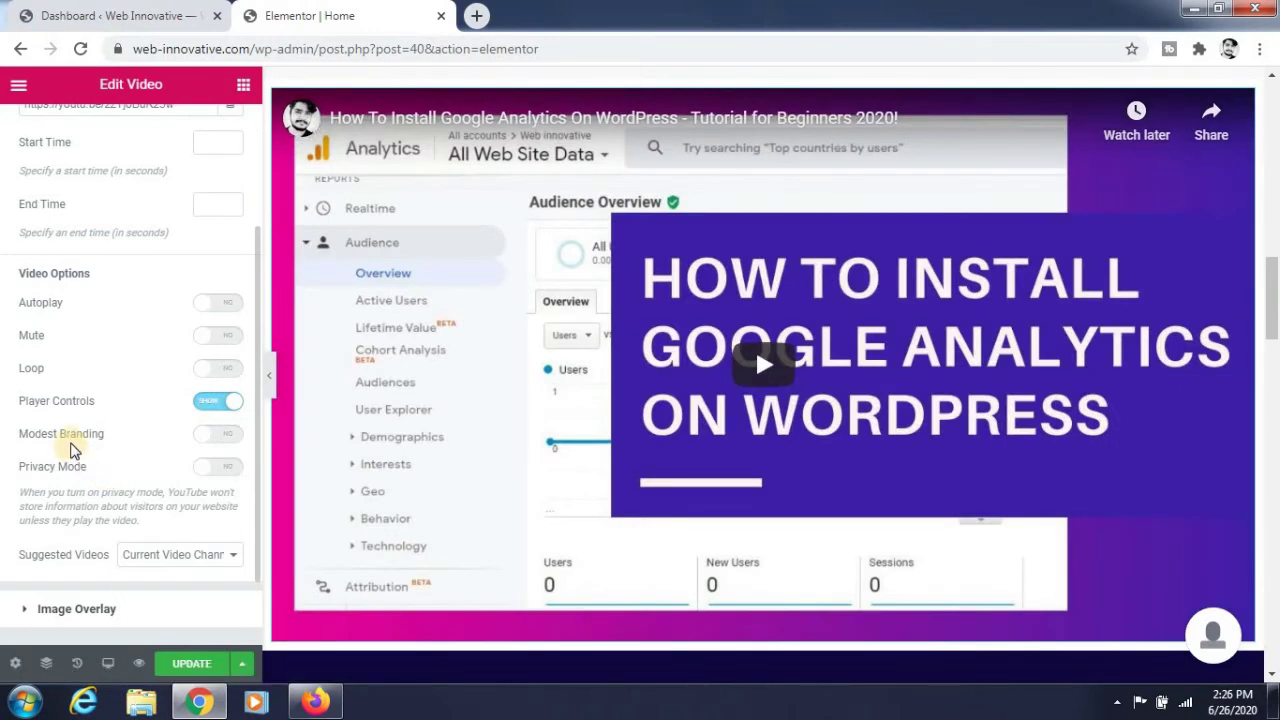
pyautogui.scroll(-1, 76, 430)
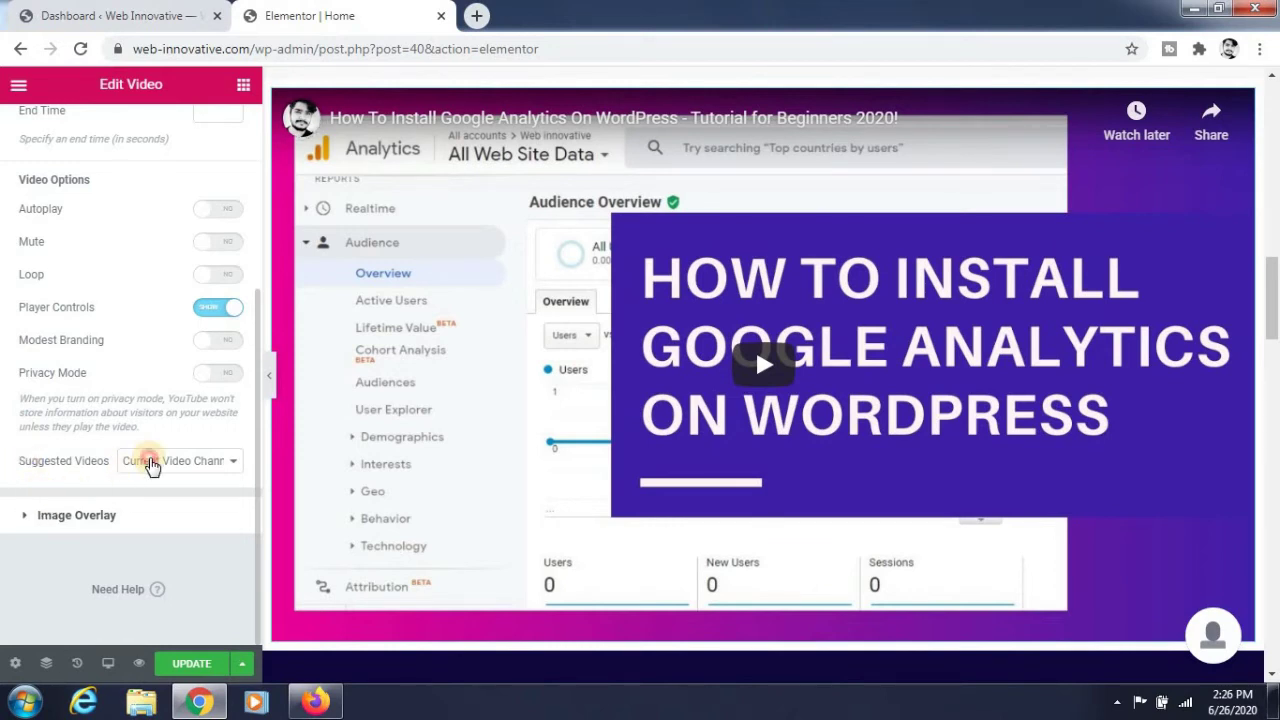
pyautogui.click(152, 466)
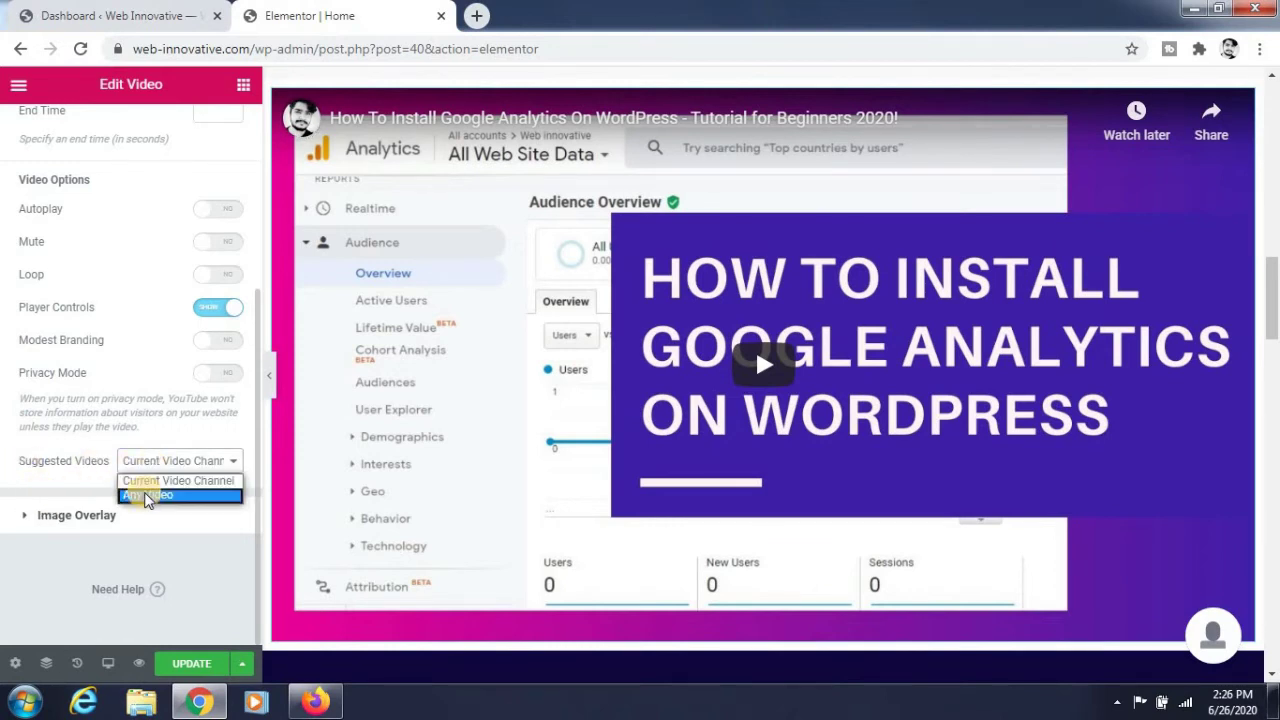
pyautogui.click(143, 470)
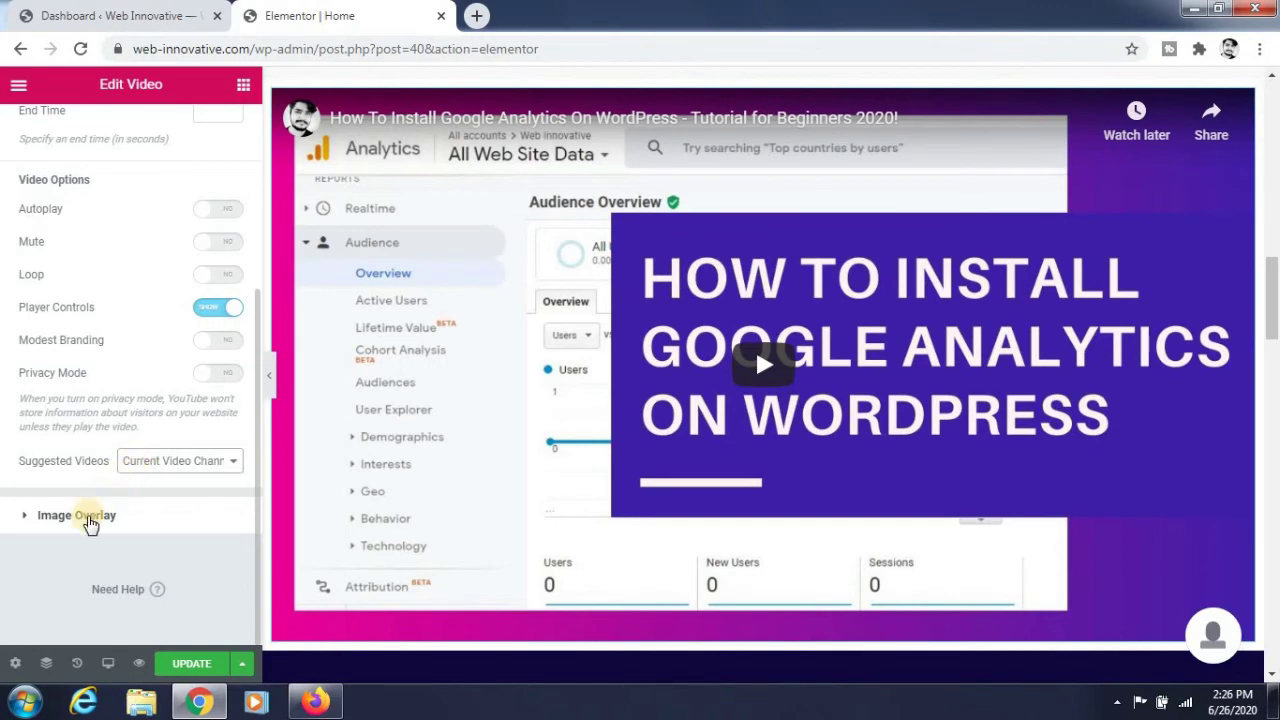
# Switch on Image Overlay and insert the red laptop image neve-freelancer-06.jpg from the media library.
pyautogui.click(87, 518)
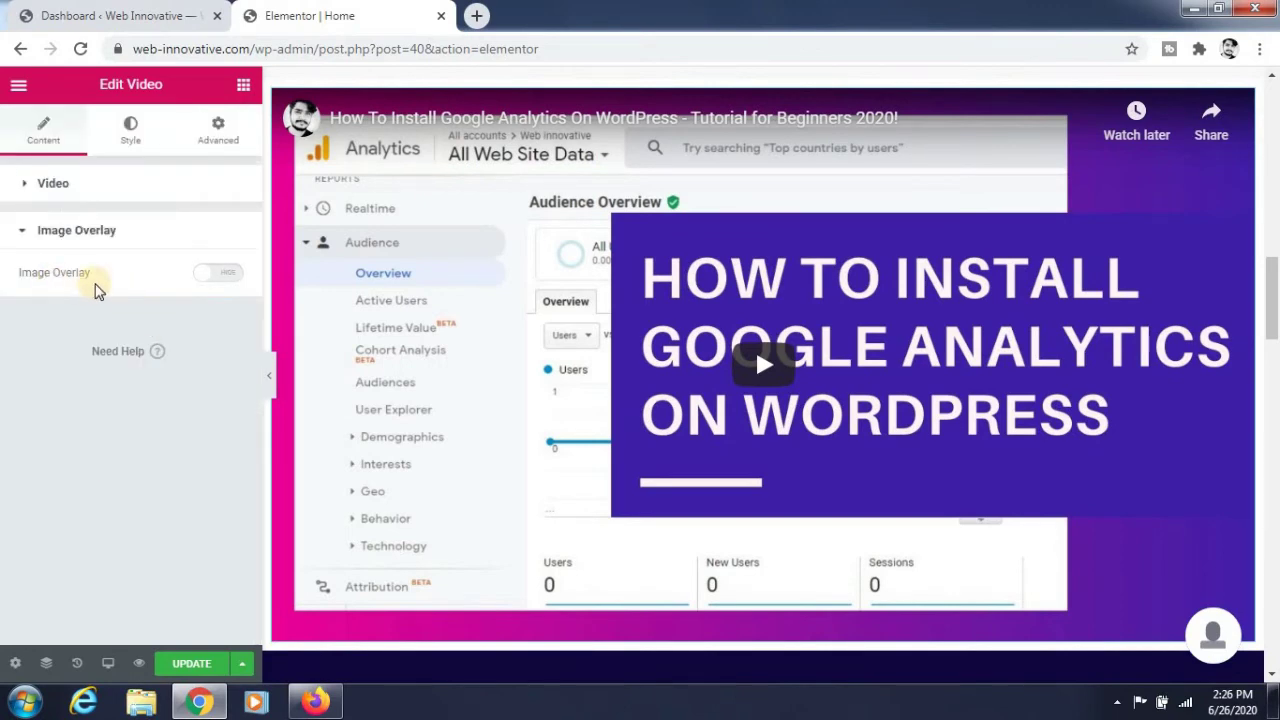
pyautogui.click(222, 276)
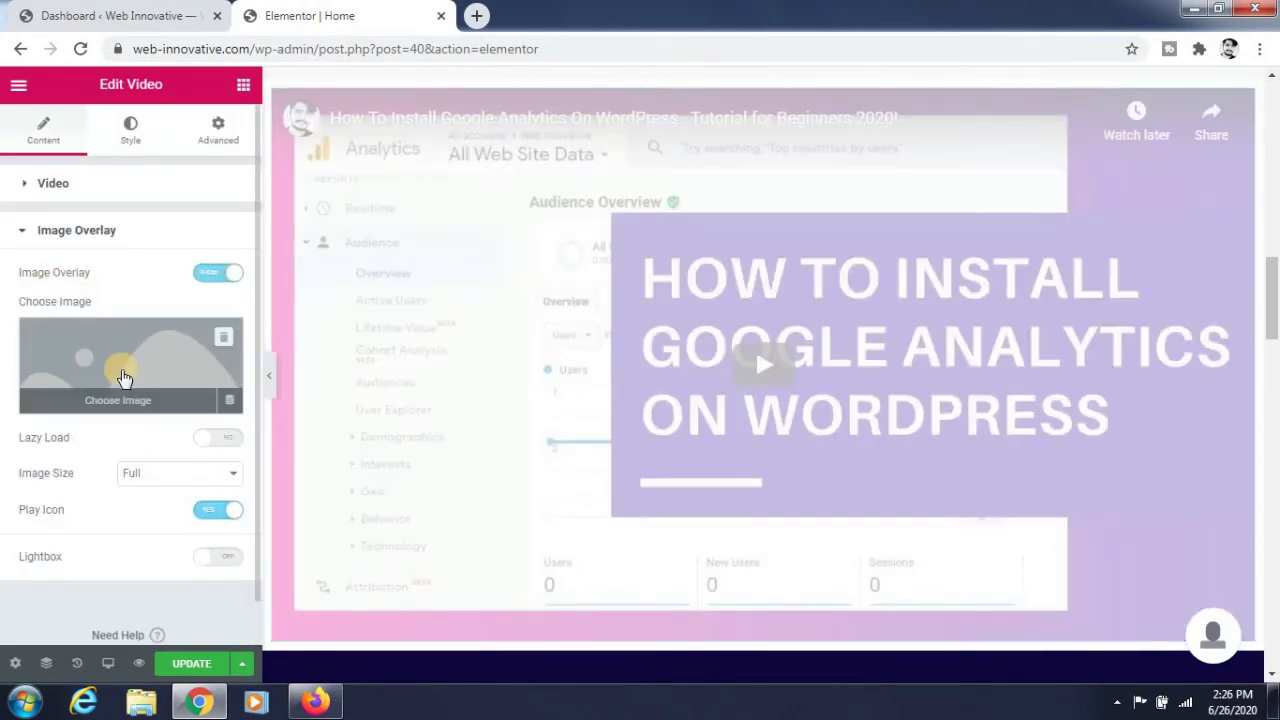
pyautogui.click(120, 393)
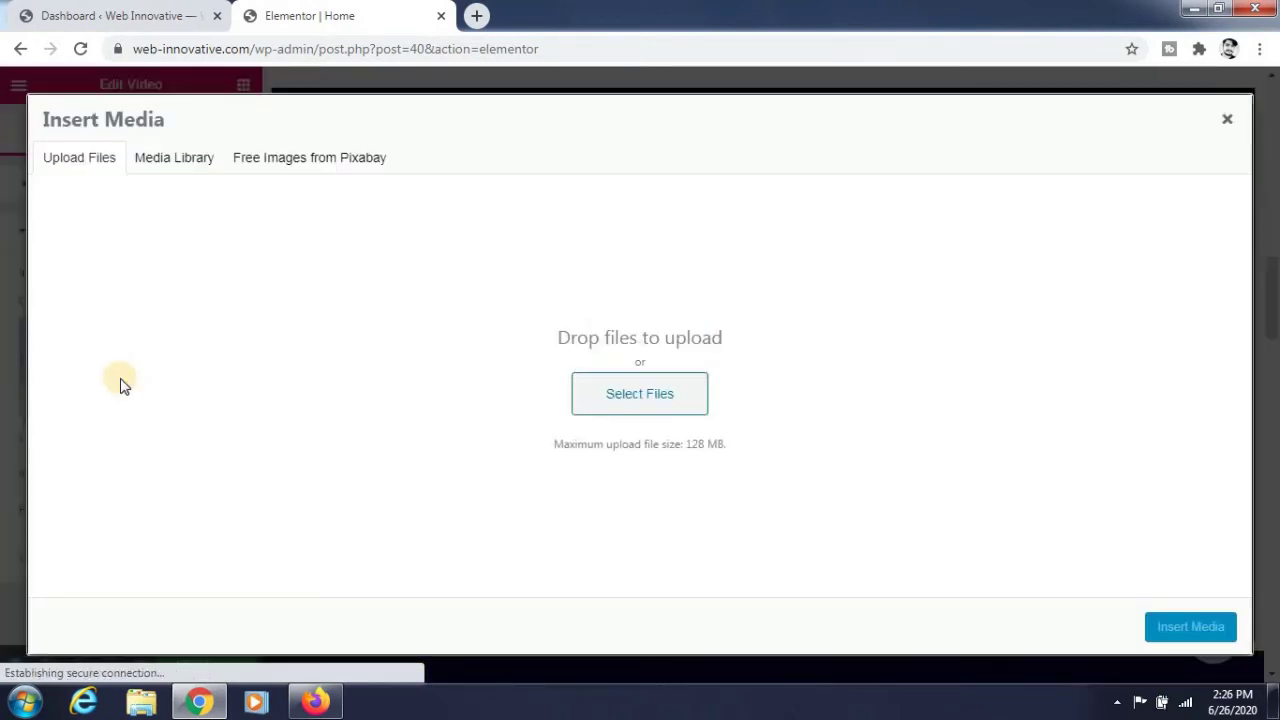
pyautogui.click(170, 162)
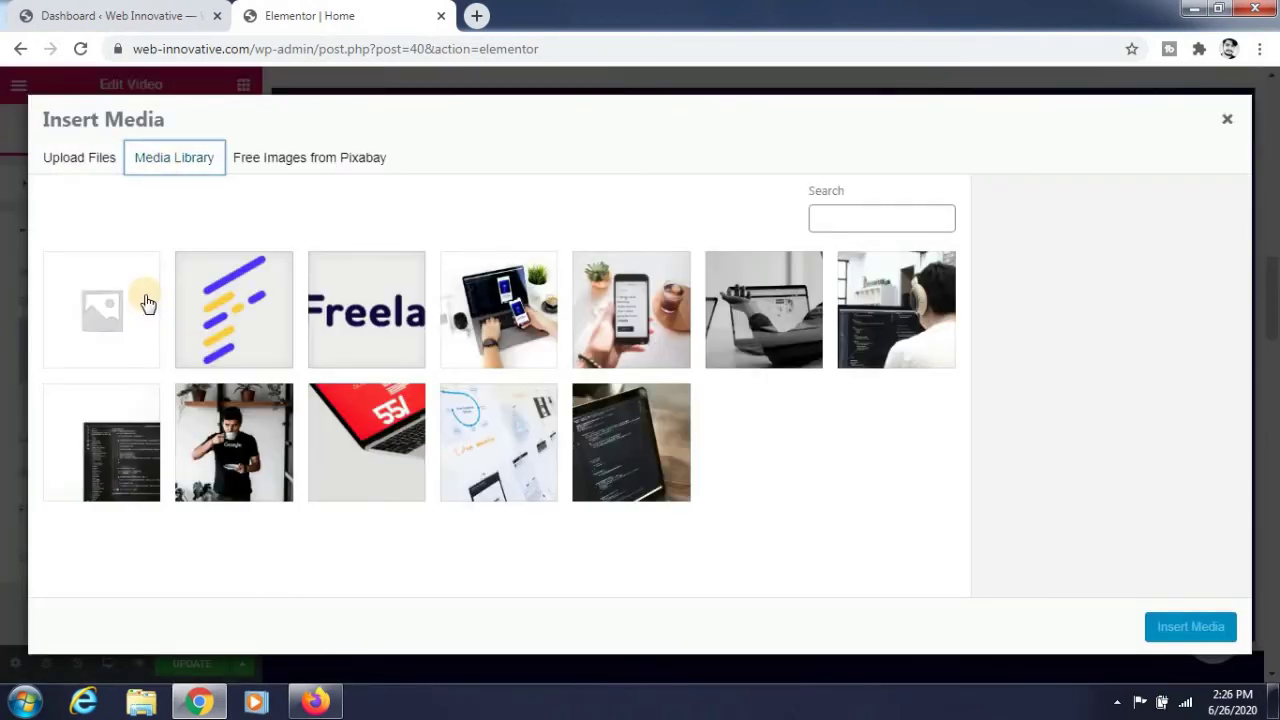
pyautogui.click(781, 318)
pyautogui.click(892, 322)
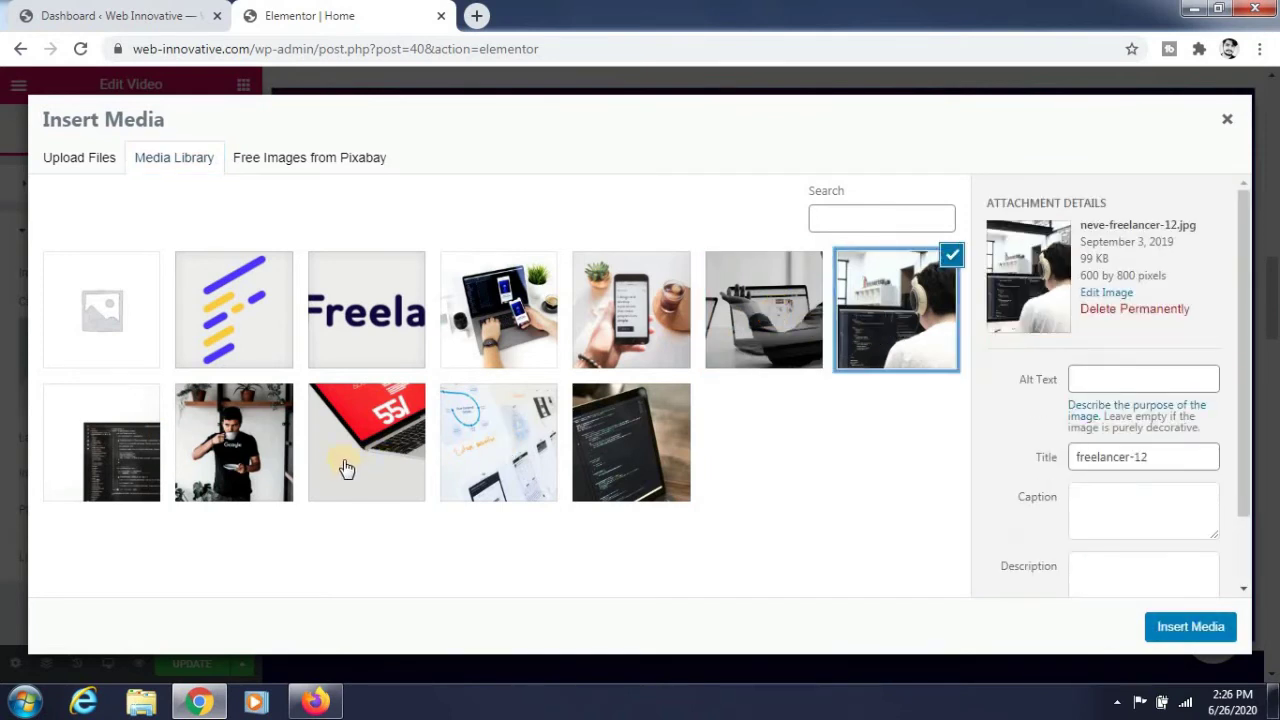
pyautogui.click(229, 446)
pyautogui.click(366, 443)
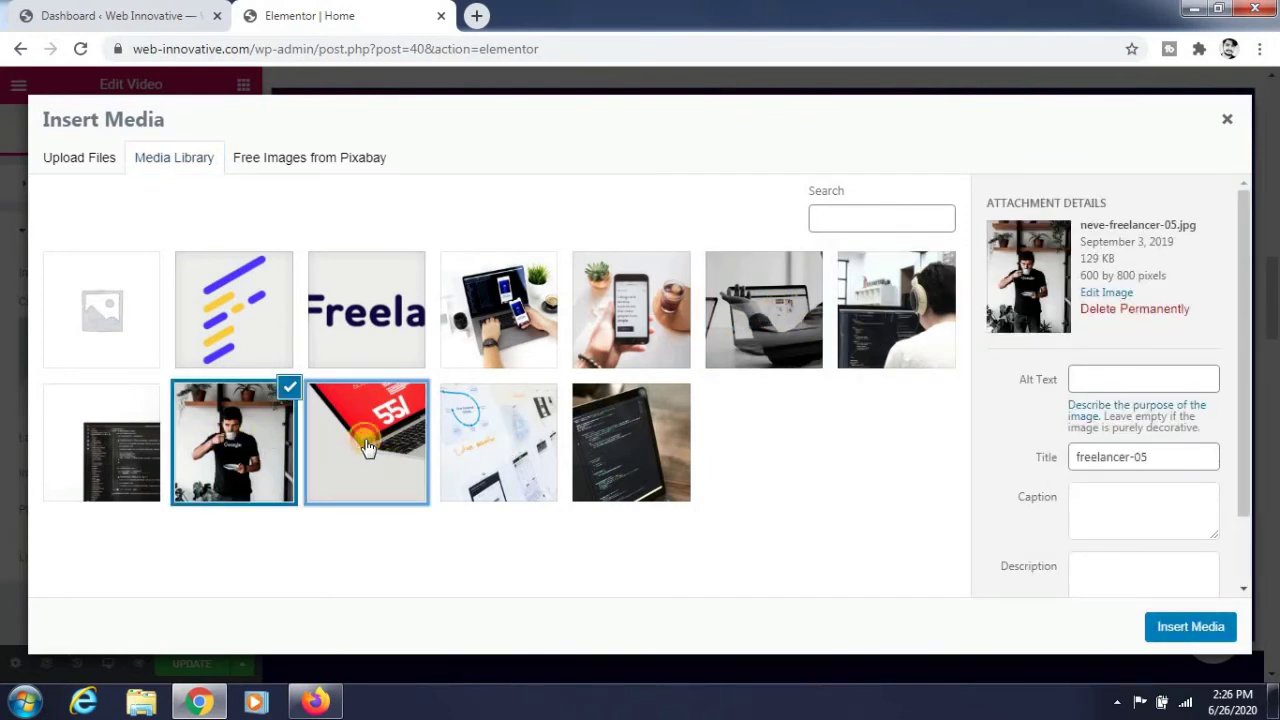
pyautogui.click(1157, 626)
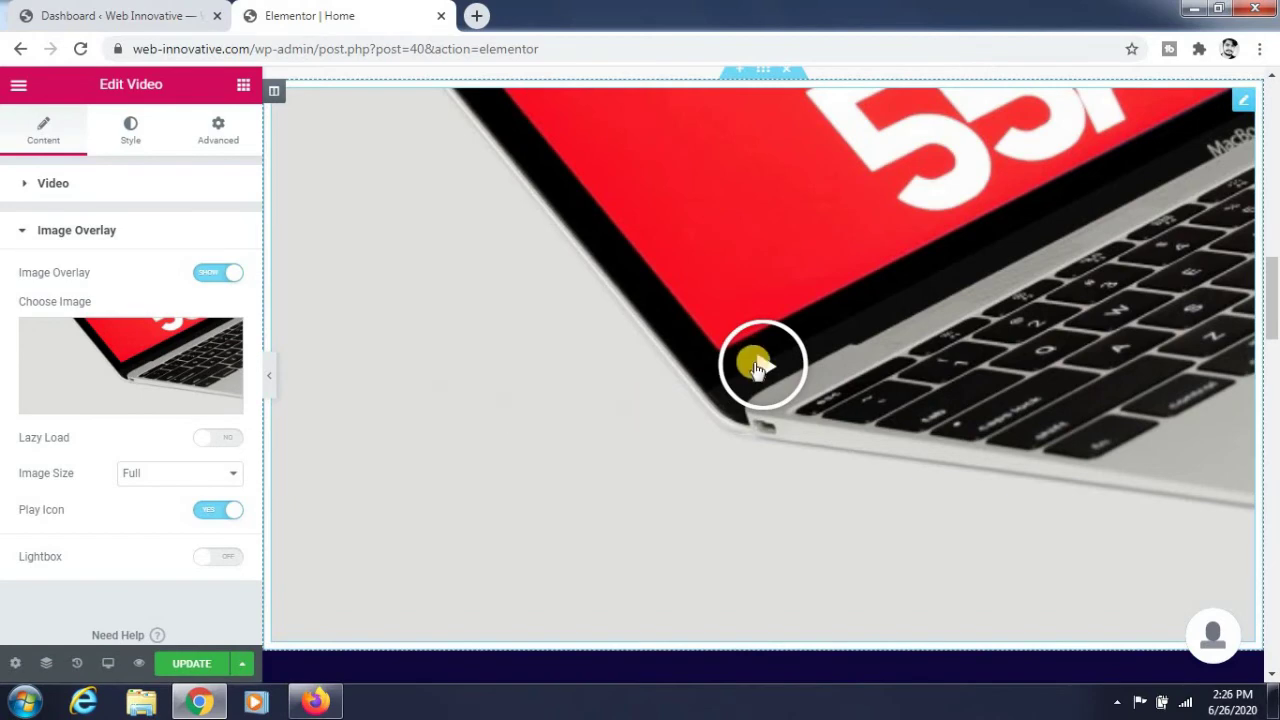
# Test-play the video in the preview, then switch Image Overlay off.
pyautogui.click(757, 366)
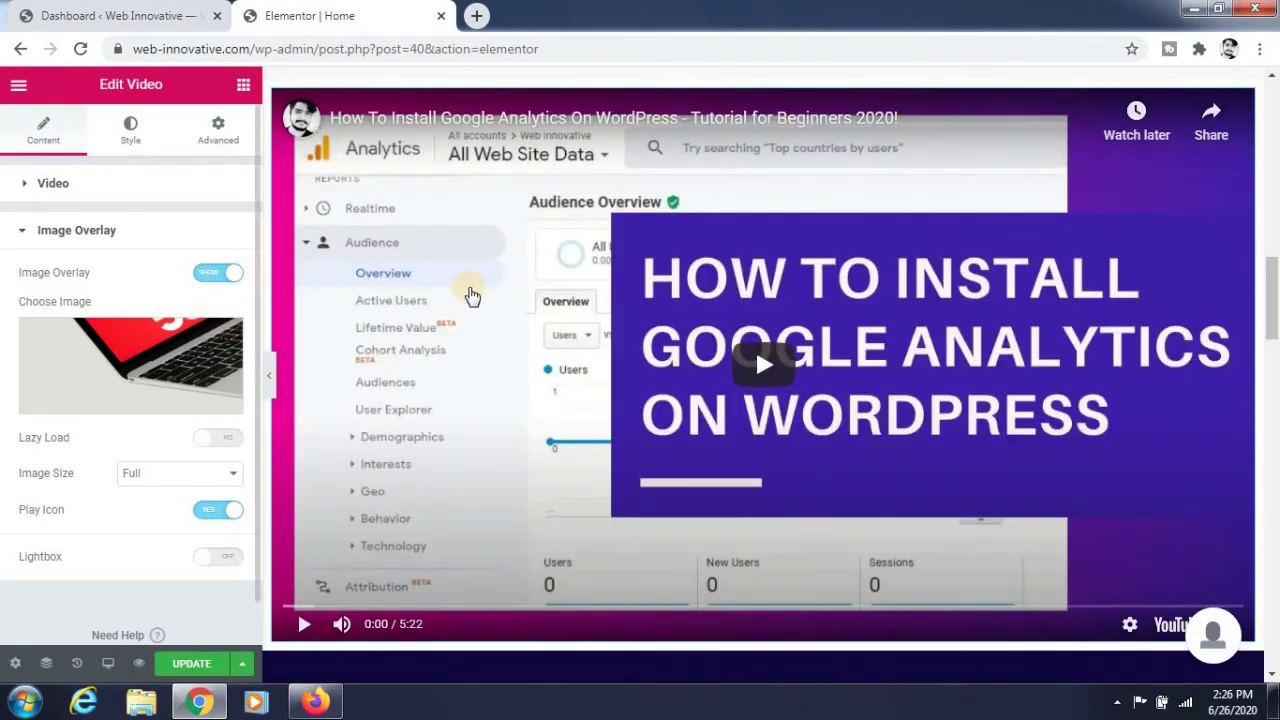
pyautogui.click(640, 338)
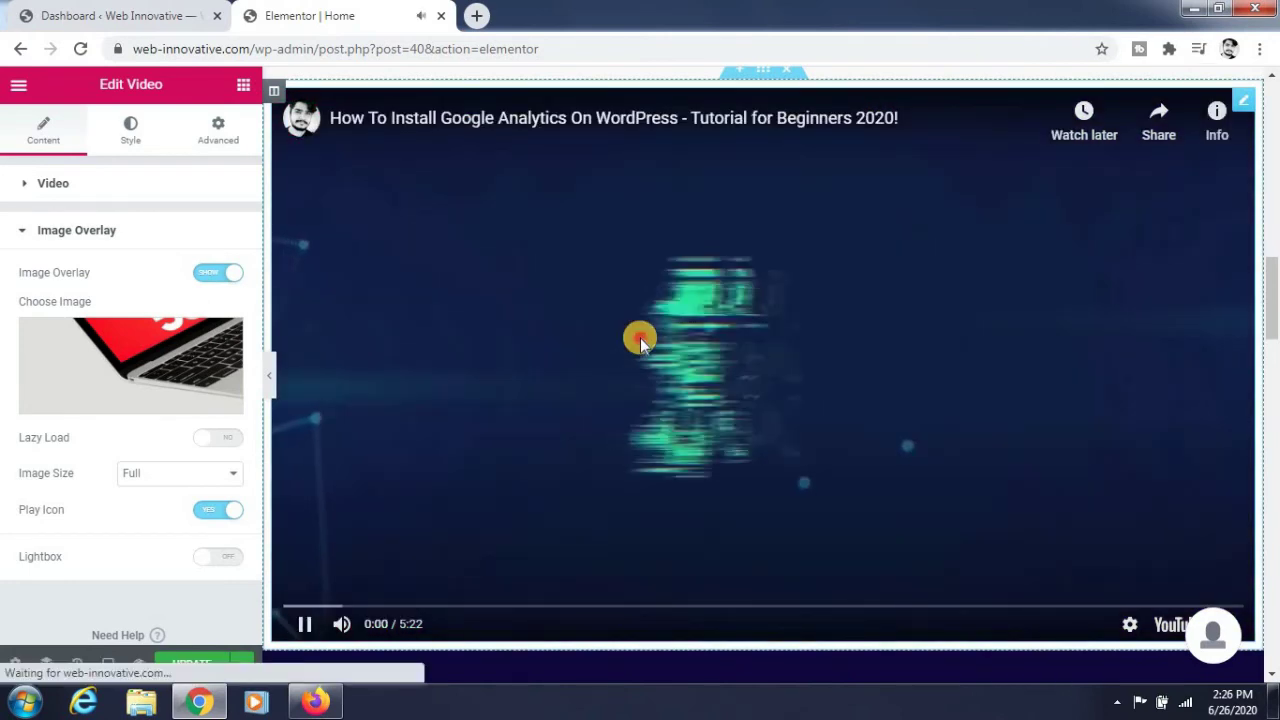
pyautogui.click(220, 282)
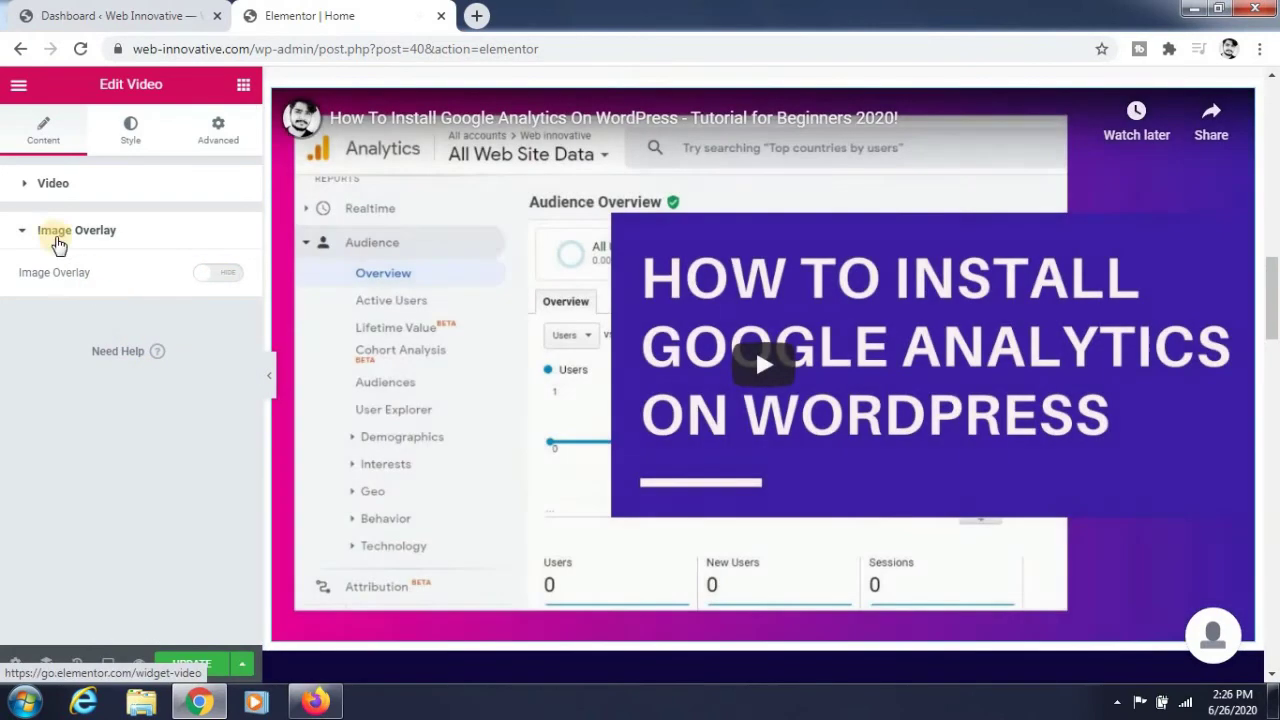
pyautogui.click(23, 190)
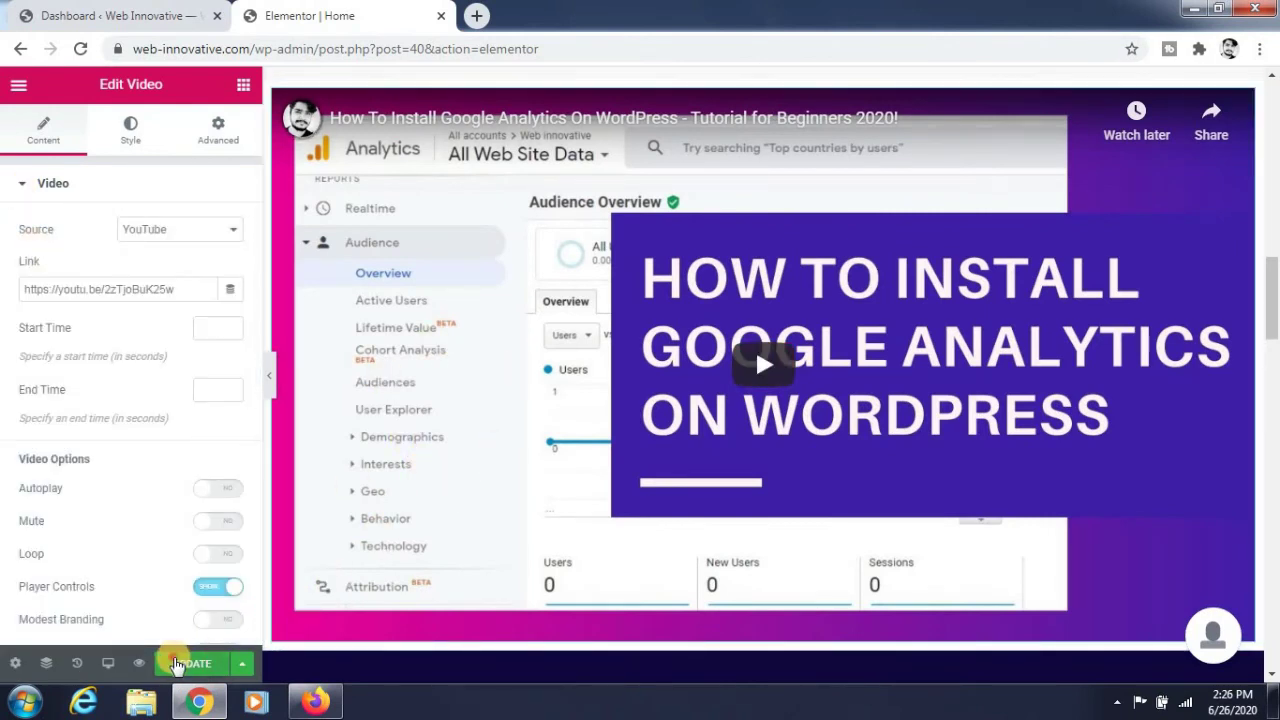
# Update the page, then view the live homepage in a new tab, scrolled down to the video.
pyautogui.click(175, 665)
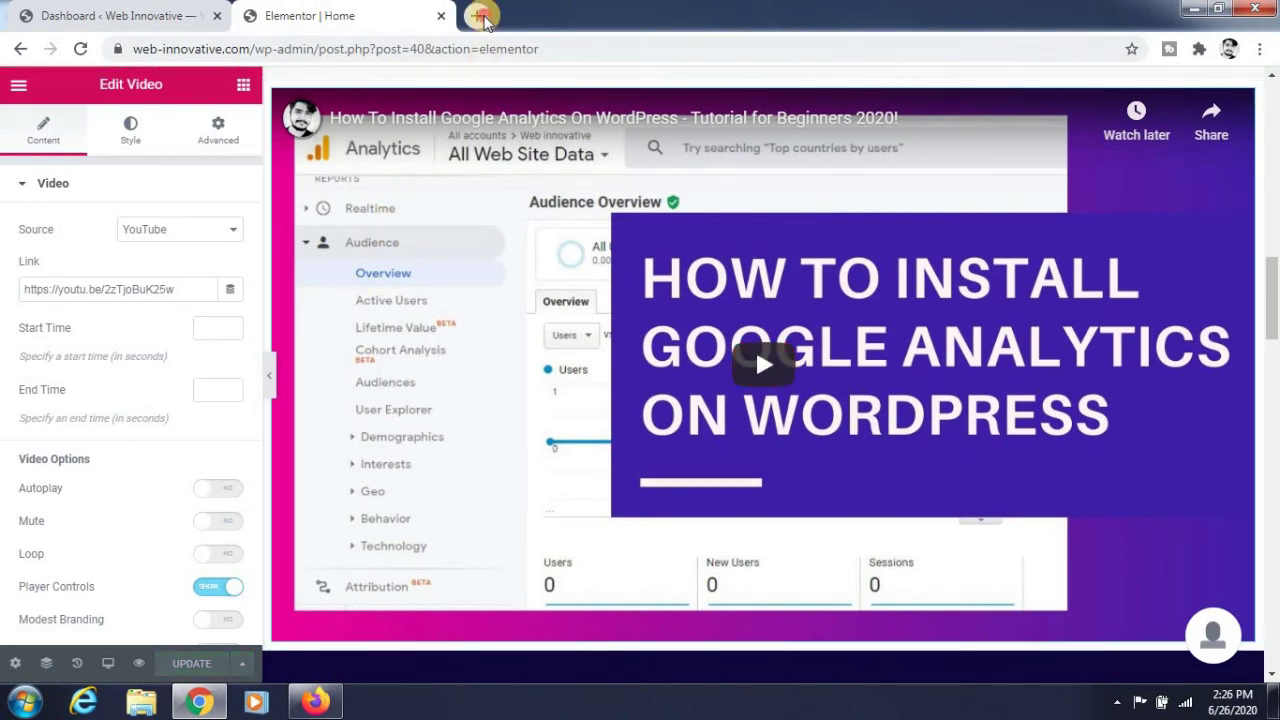
pyautogui.click(476, 15)
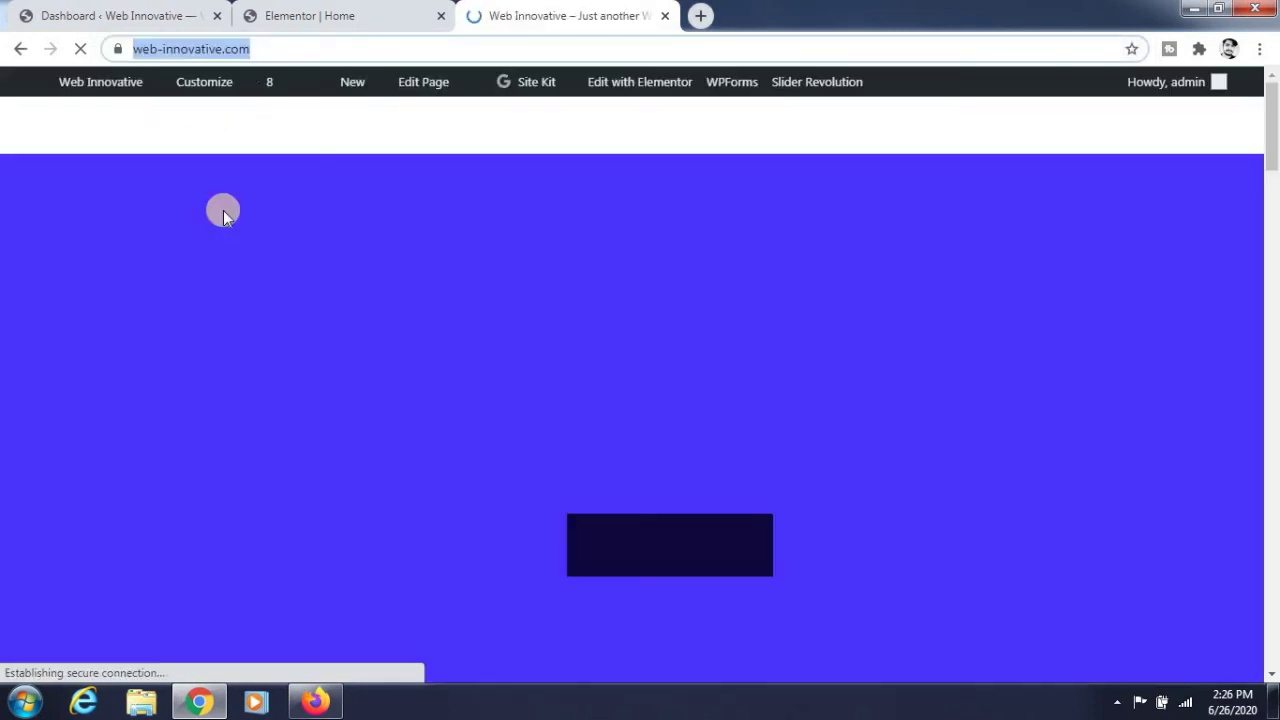
pyautogui.scroll(-3, 224, 218)
pyautogui.scroll(-10, 224, 218)
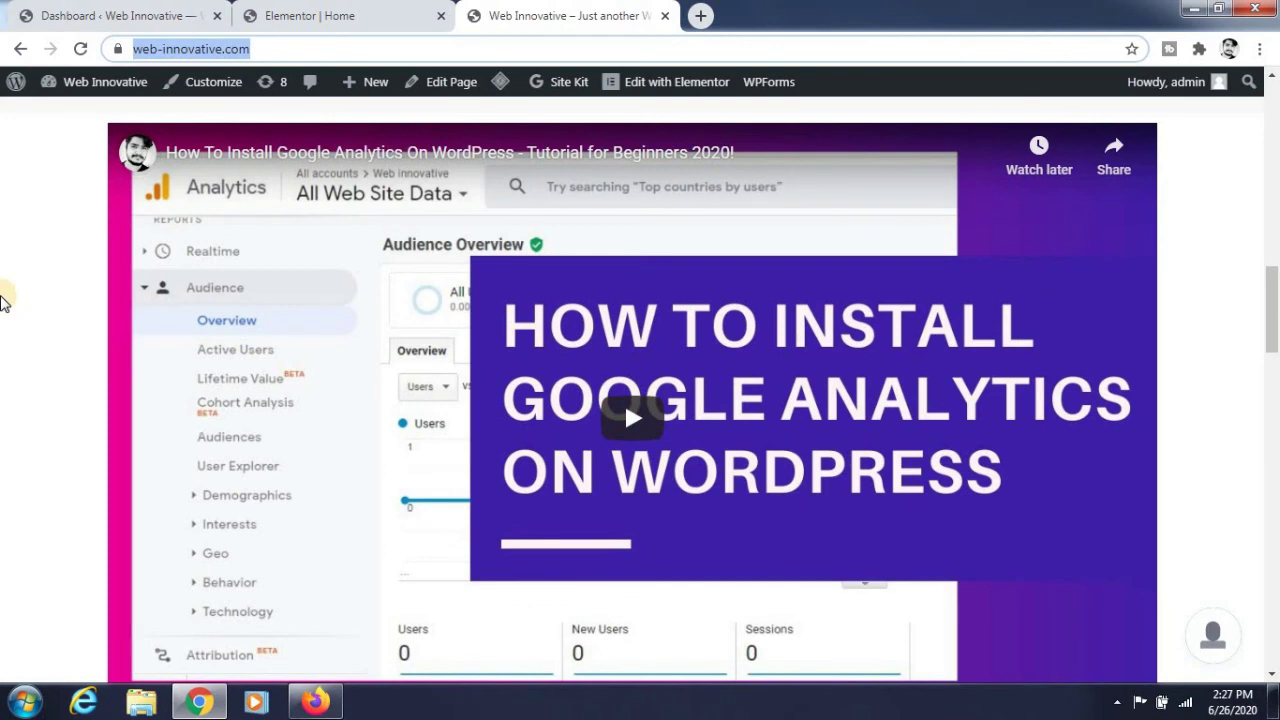
pyautogui.scroll(-1, 2, 300)
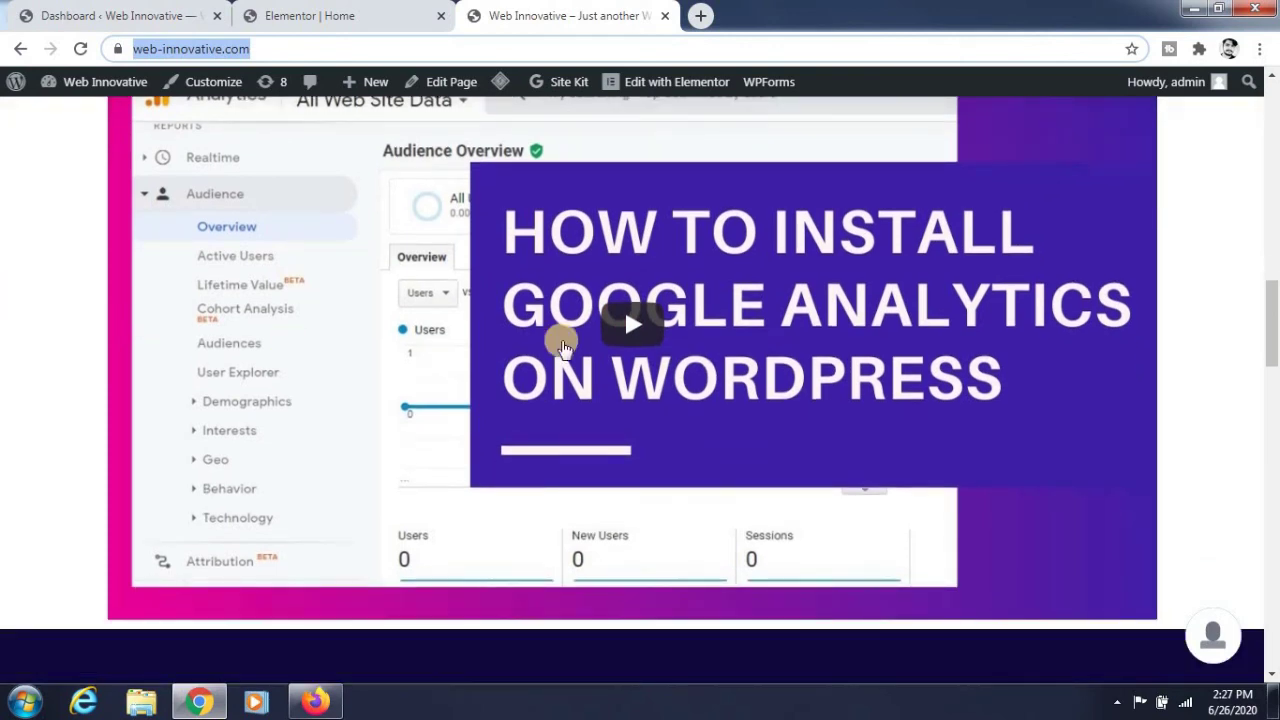